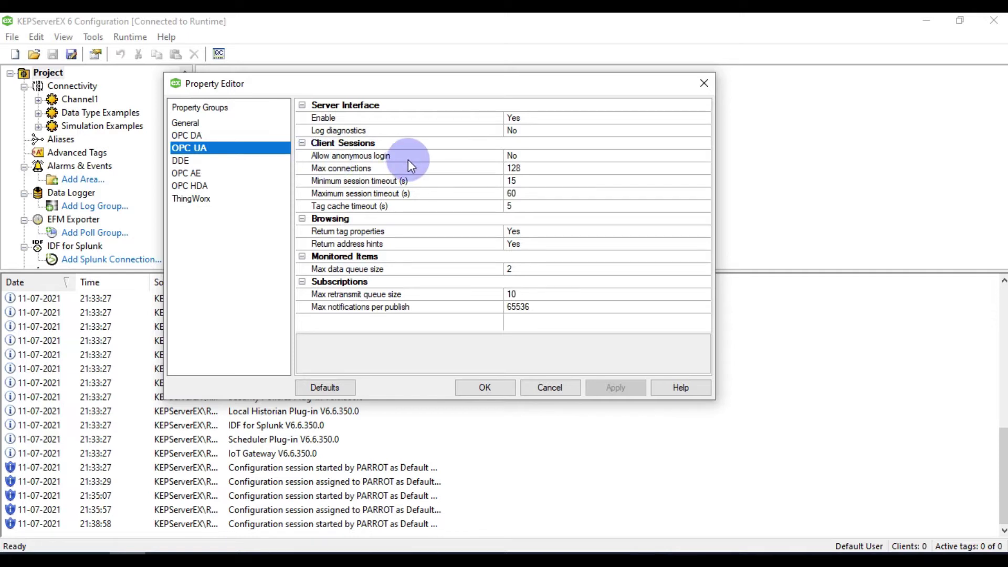
# Set Allow anonymous login to Yes in the project's OPC UA client session properties and apply the change
pyautogui.click(642, 159)
pyautogui.click(705, 155)
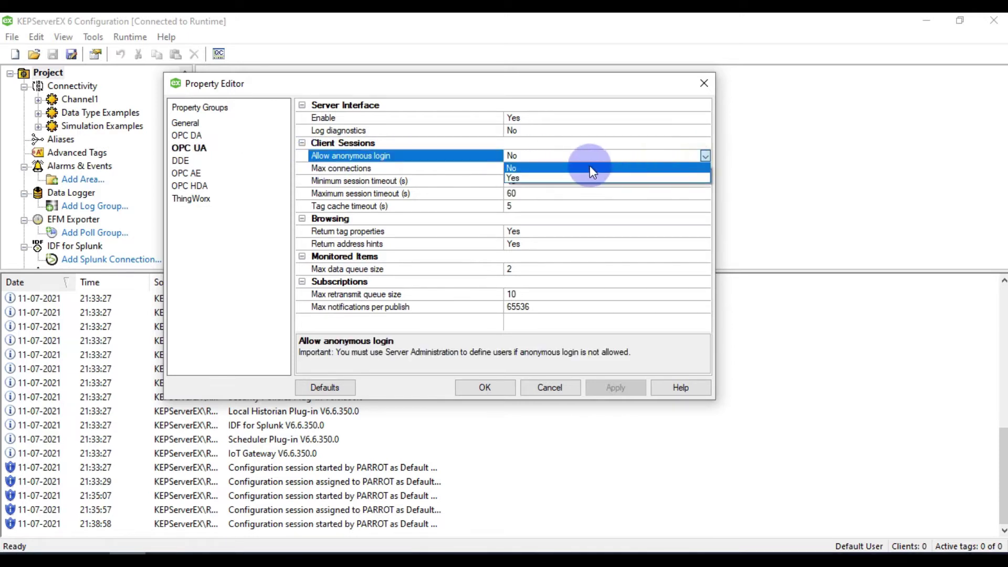
pyautogui.click(547, 175)
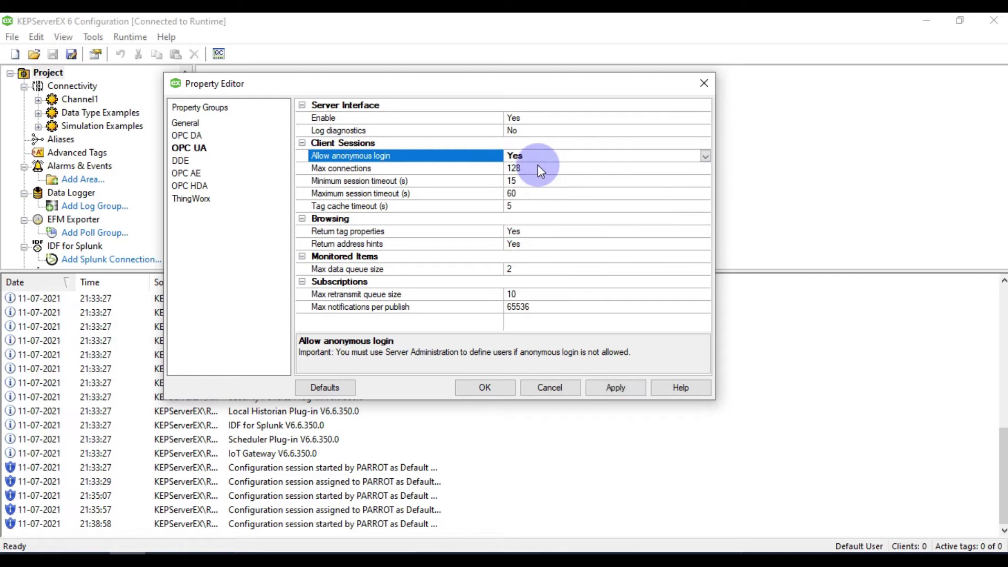
pyautogui.click(499, 389)
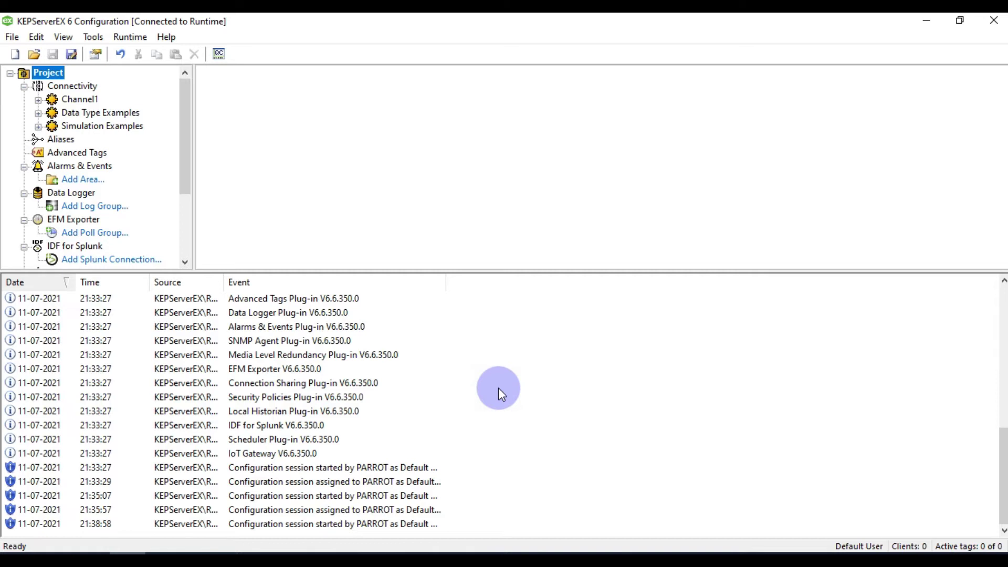
# Open the OPC UA Configuration app to reach the server endpoint list
pyautogui.press('super')
pyautogui.write('ua')
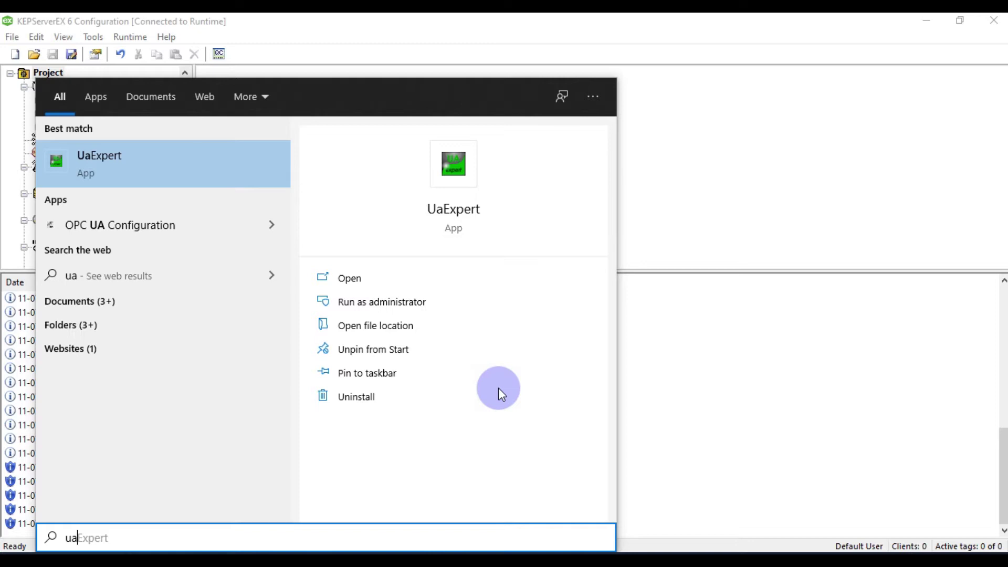
pyautogui.press('Down')
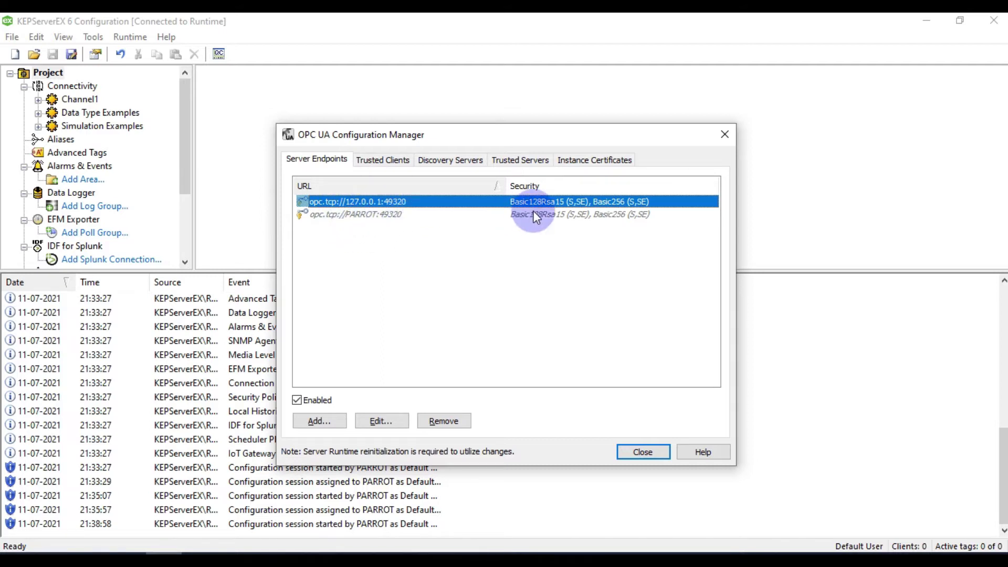
# Enable the disabled server endpoint opc.tcp://PARROT:49320
pyautogui.click(391, 215)
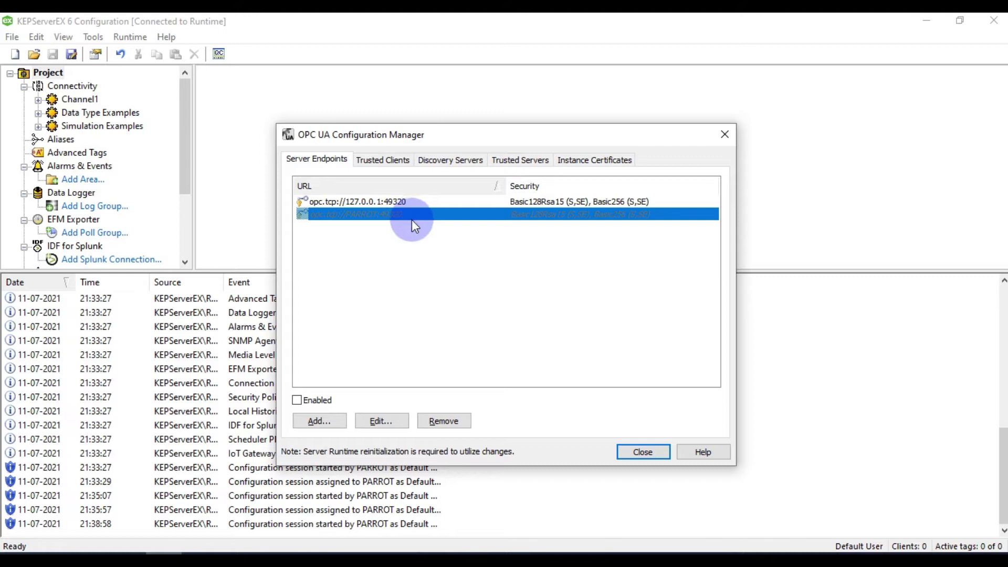
pyautogui.click(421, 201)
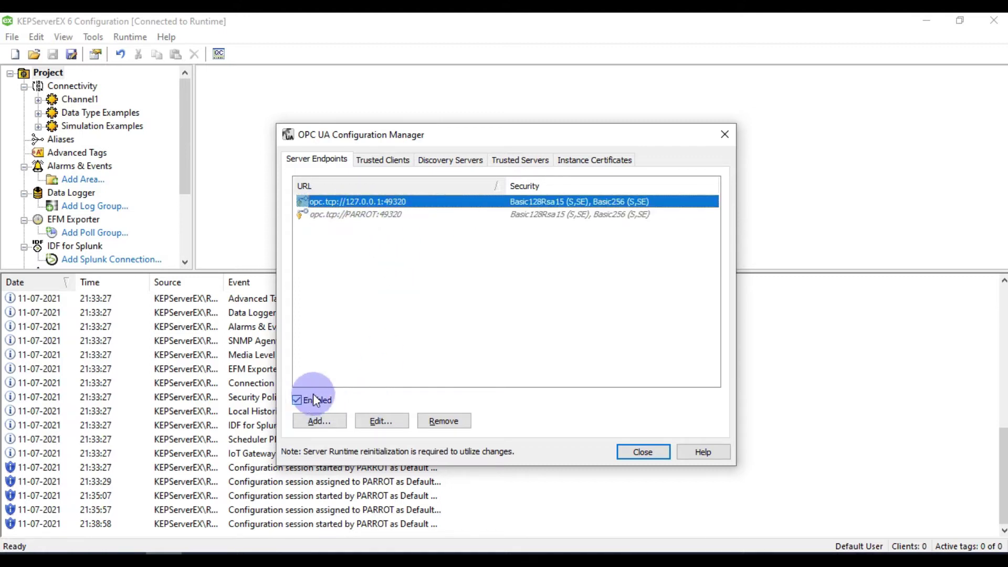
pyautogui.click(369, 217)
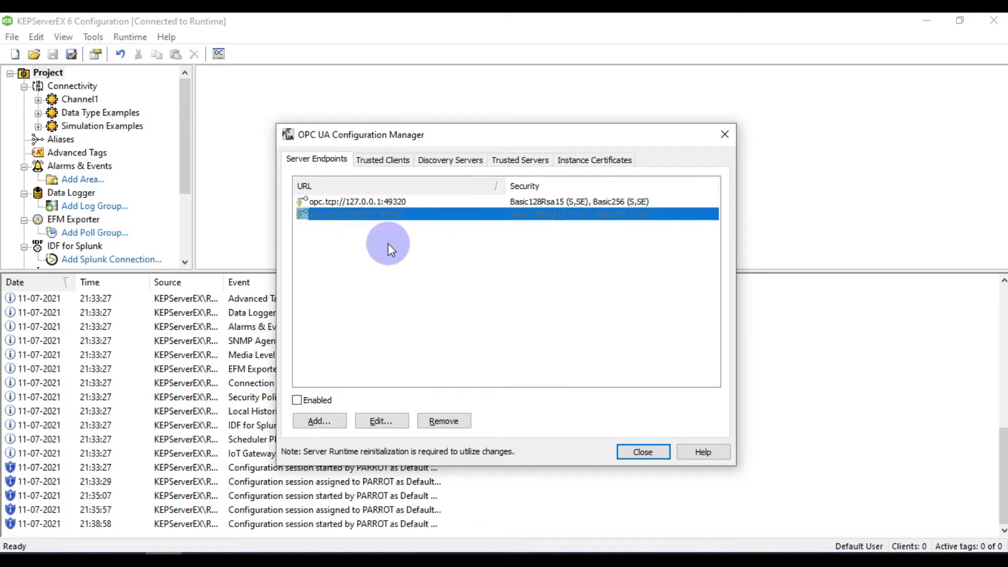
pyautogui.click(311, 401)
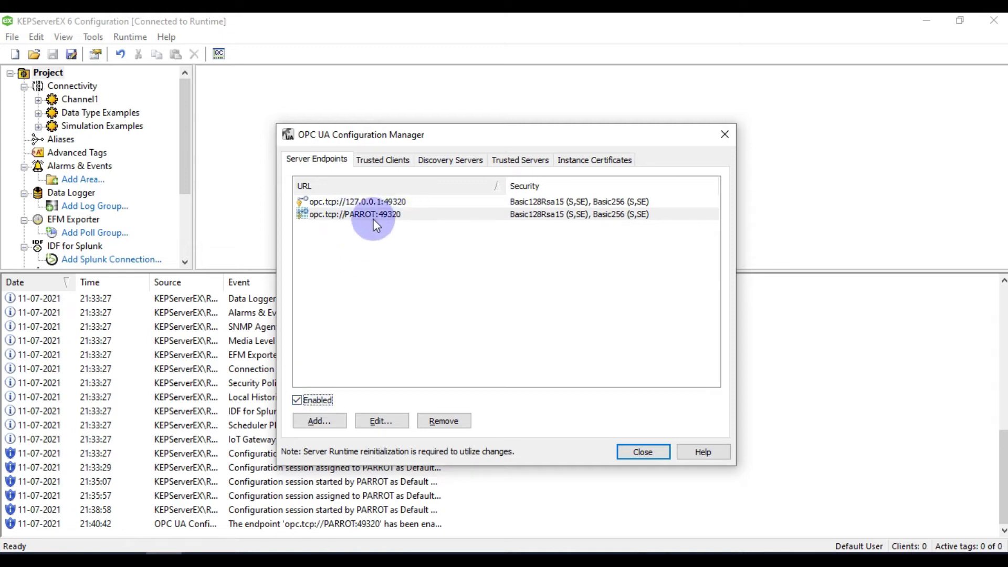
# Allow the None security policy on both the opc.tcp://127.0.0.1:49320 and opc.tcp://PARROT:49320 endpoints
pyautogui.doubleClick(443, 202)
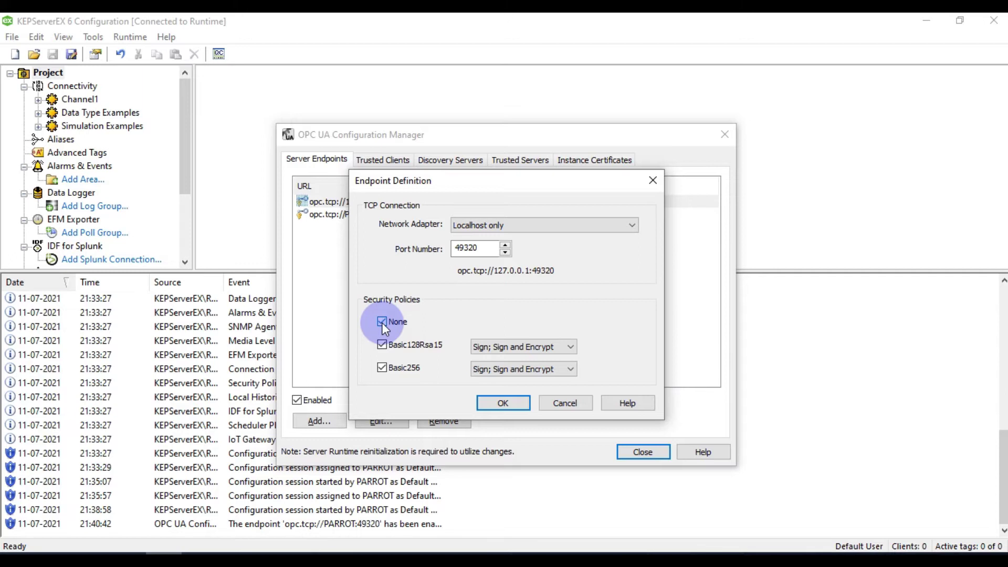
pyautogui.click(503, 403)
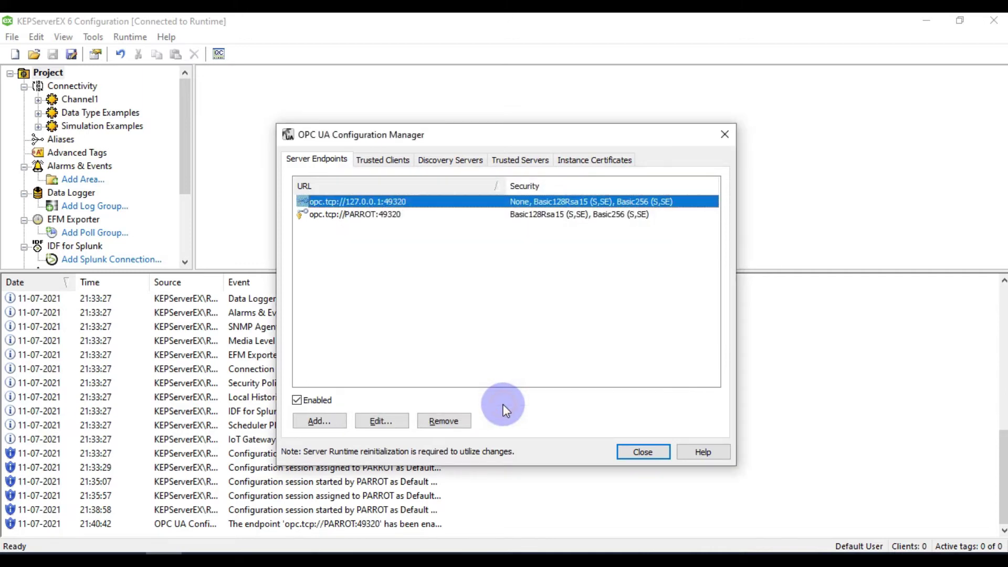
pyautogui.doubleClick(354, 215)
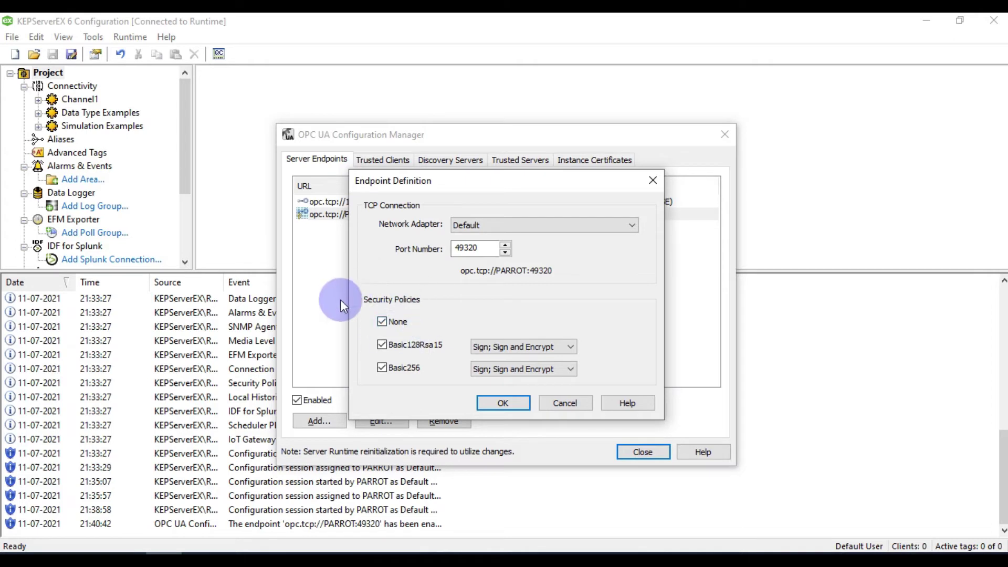
pyautogui.click(518, 405)
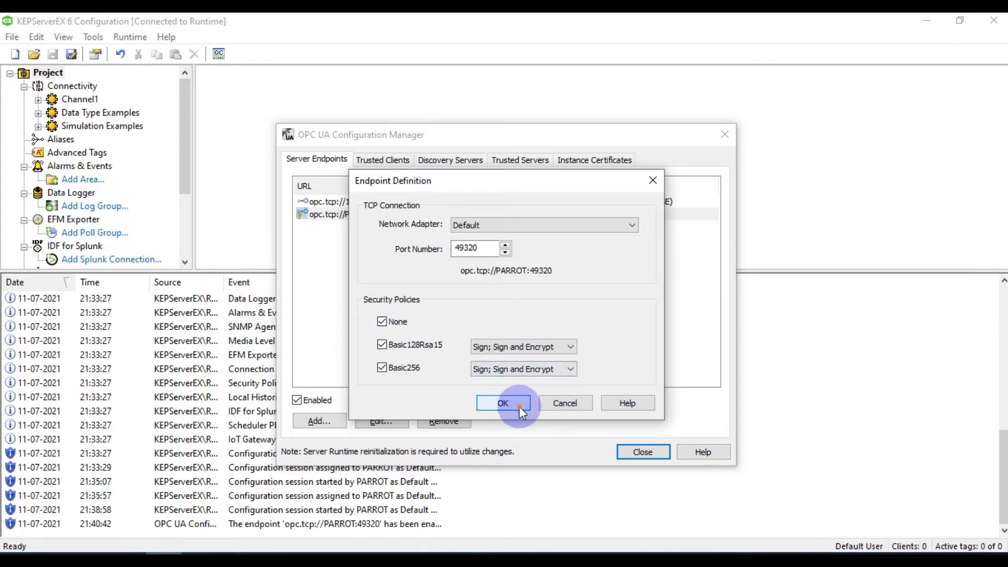
pyautogui.click(515, 340)
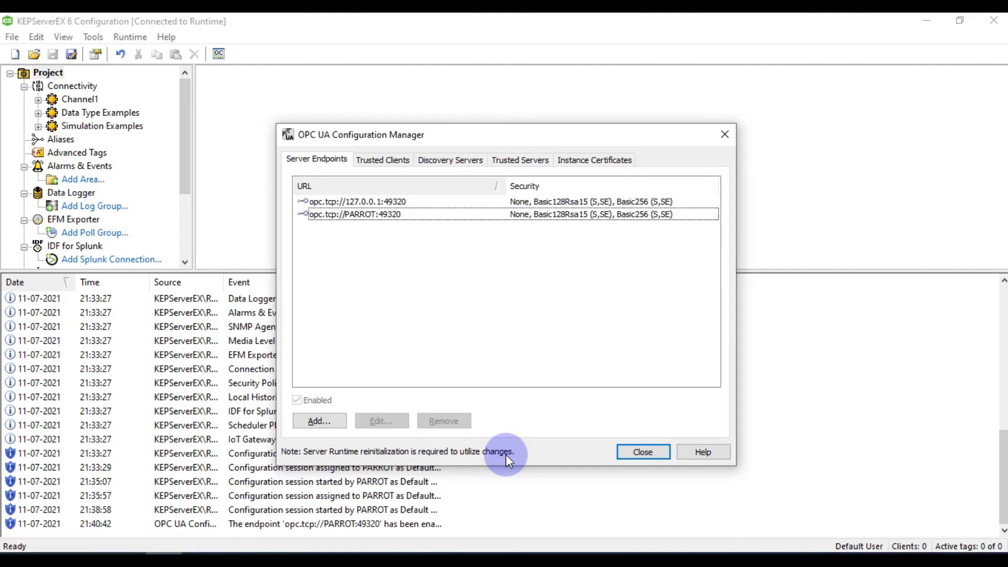
# Copy the localhost endpoint URL opc.tcp://127.0.0.1:49320 from its endpoint definition into a new Notepad document, then minimize Notepad
pyautogui.doubleClick(392, 204)
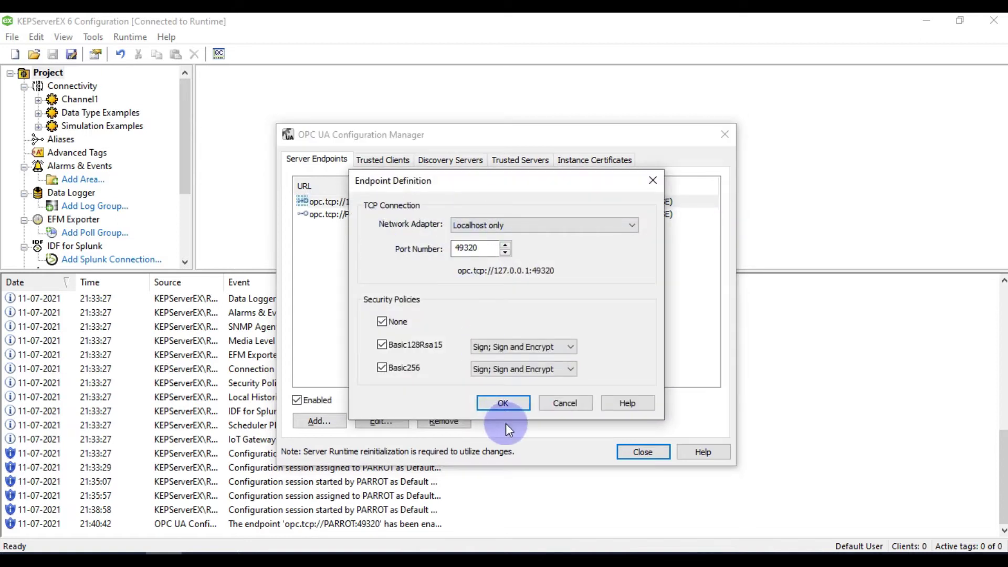
pyautogui.click(504, 403)
pyautogui.doubleClick(387, 203)
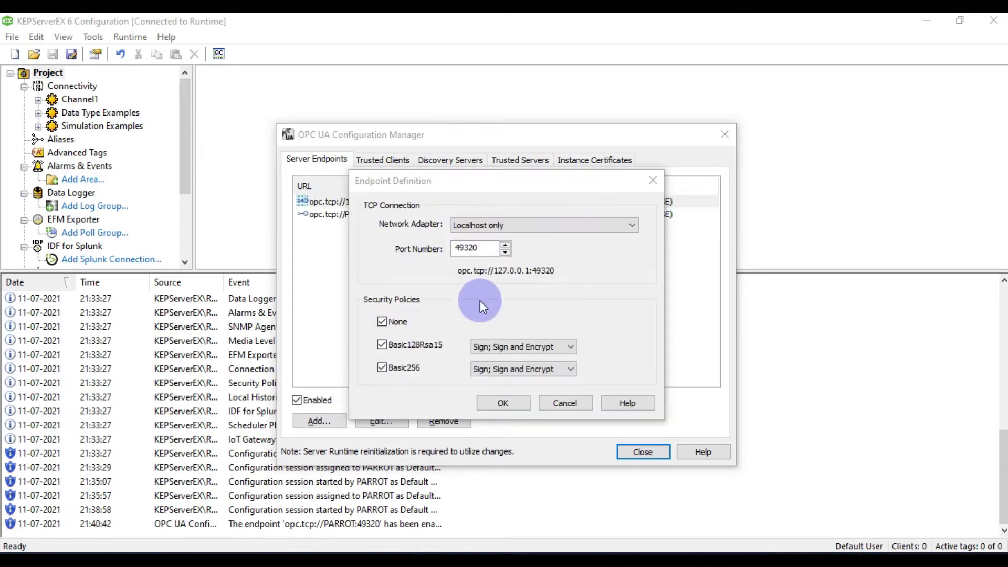
pyautogui.doubleClick(526, 271)
pyautogui.hotkey('ctrl', 'c')
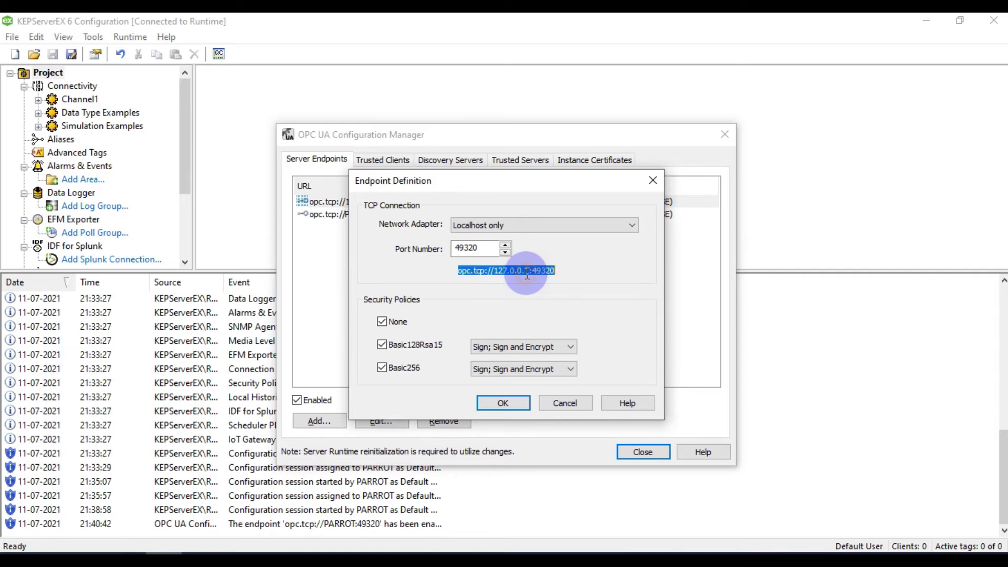
pyautogui.press('super')
pyautogui.write('not')
pyautogui.press('Return')
pyautogui.hotkey('ctrl', 'v')
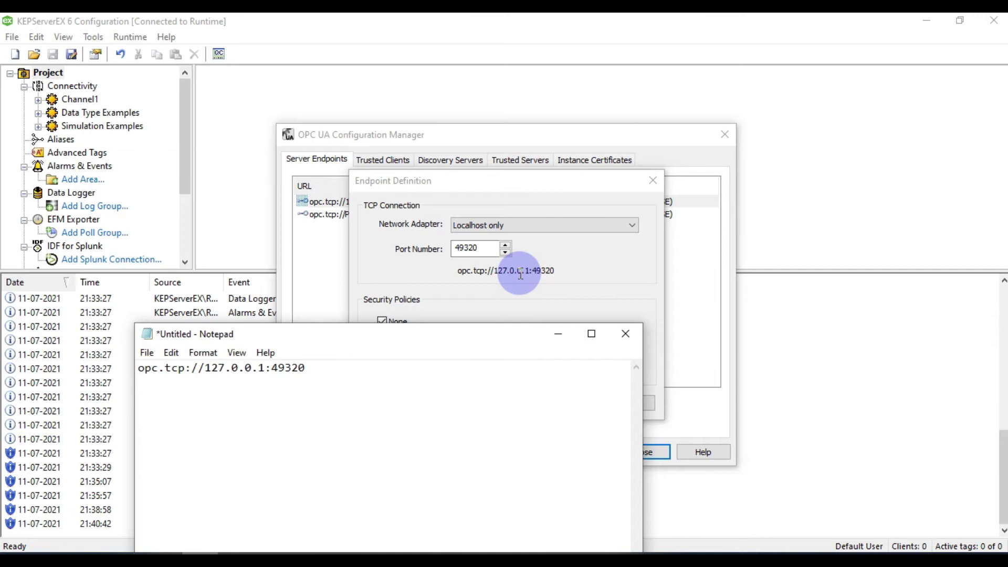
pyautogui.click(562, 335)
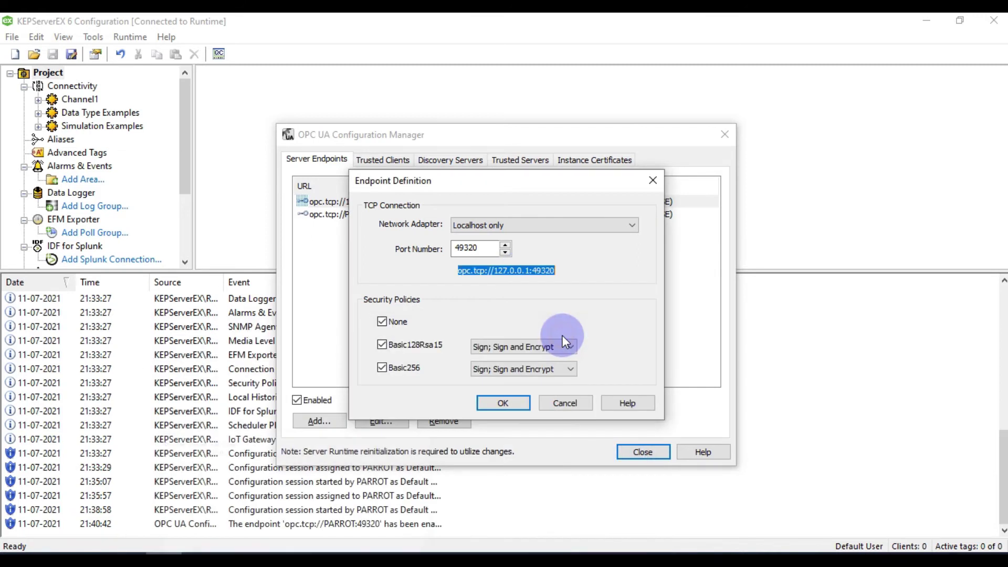
# Close the endpoint definition and OPC UA Configuration Manager, and reinitialize the KEPServerEX runtime
pyautogui.click(516, 402)
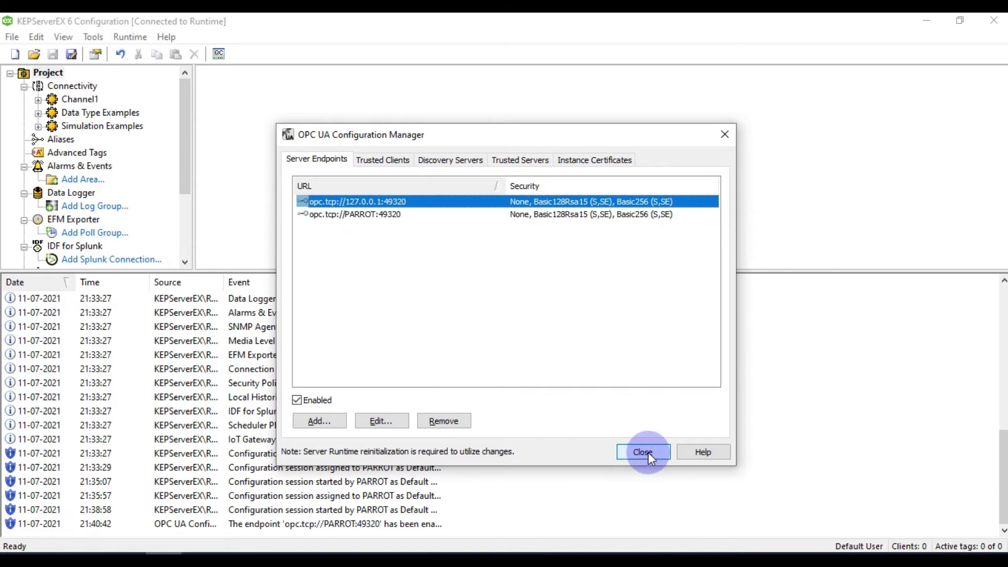
pyautogui.click(649, 456)
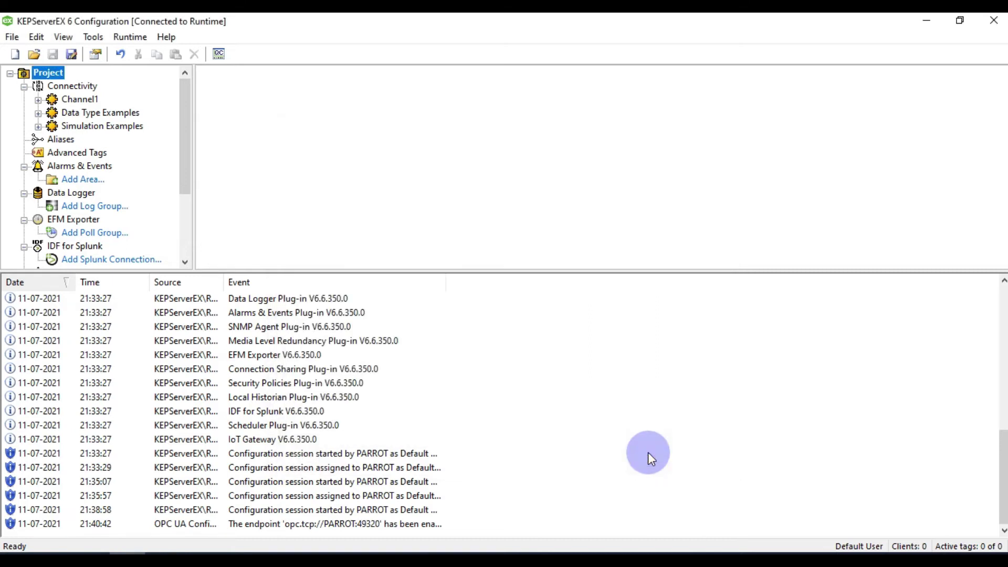
pyautogui.click(135, 38)
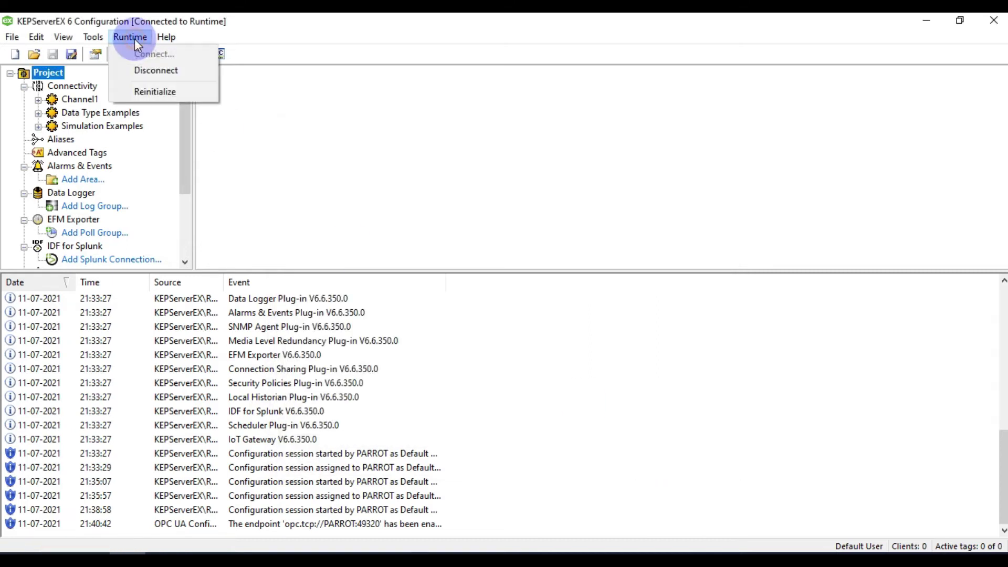
pyautogui.click(159, 92)
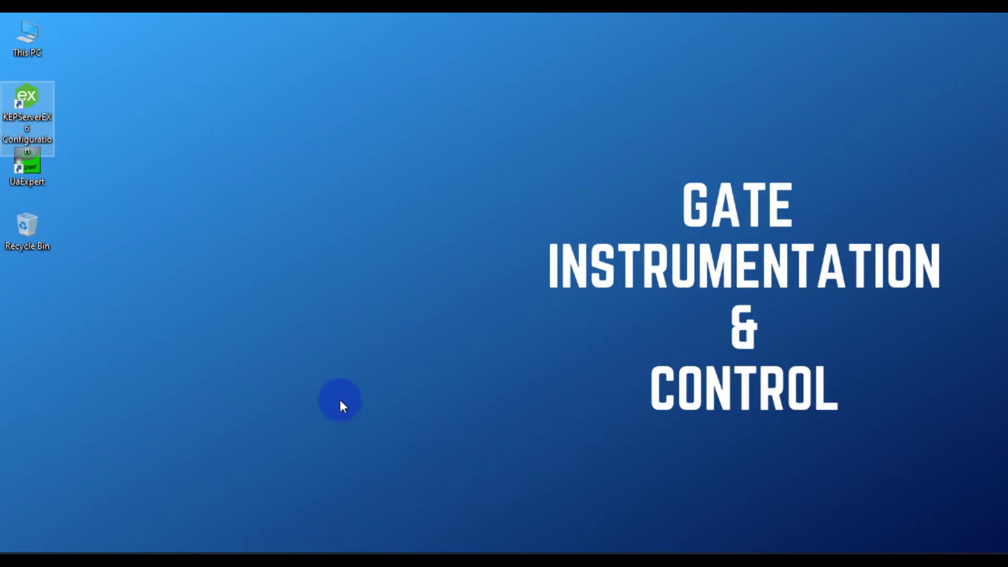
# Open UaExpert and begin adding a server with the endpoint URL opc.tcp://127.0.0.1:49320 copied from Notepad
pyautogui.click(36, 175)
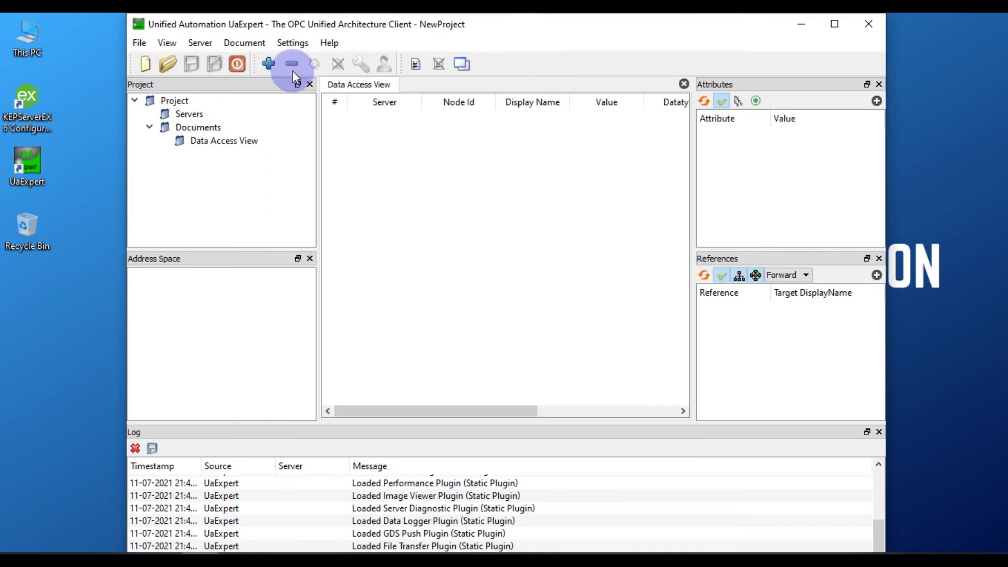
pyautogui.click(269, 64)
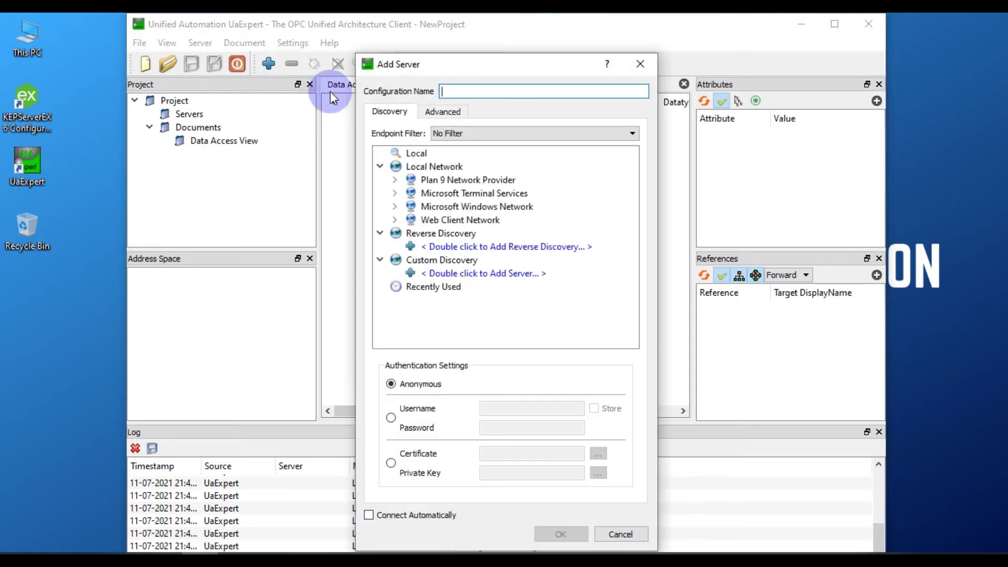
pyautogui.click(451, 119)
pyautogui.click(525, 156)
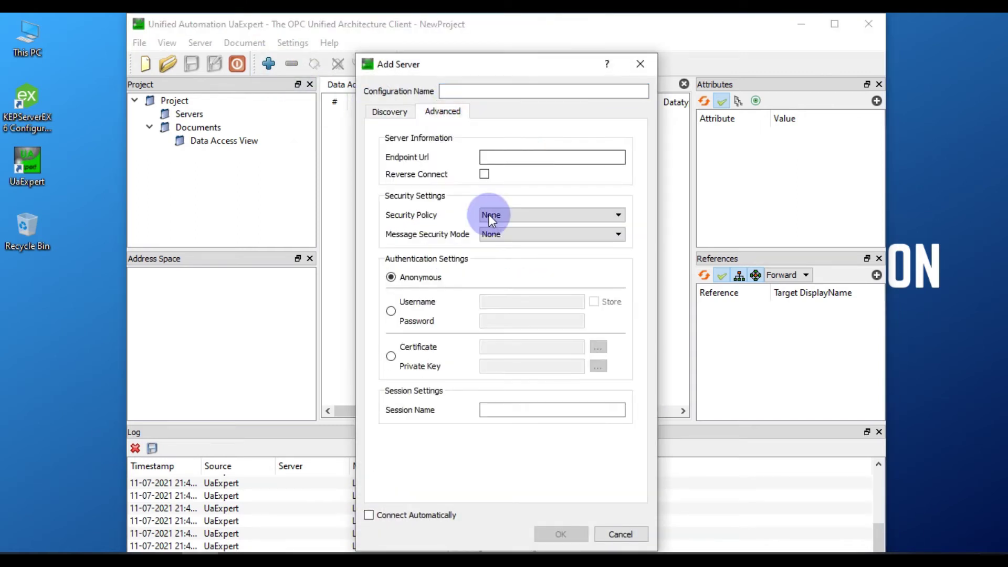
pyautogui.click(210, 549)
pyautogui.moveTo(346, 374); pyautogui.dragTo(90, 363)
pyautogui.hotkey('ctrl', 'c')
pyautogui.click(513, 158)
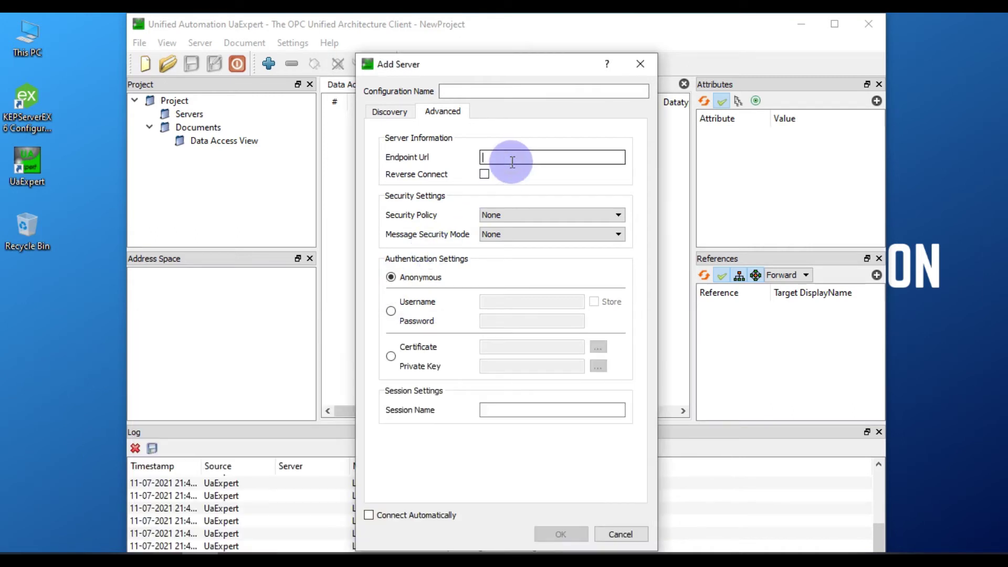
pyautogui.hotkey('ctrl', 'v')
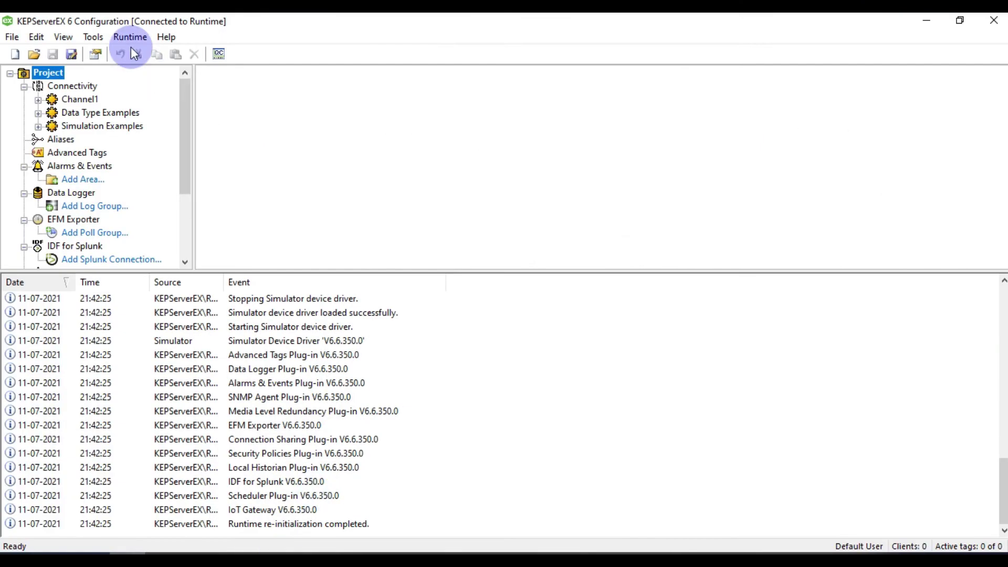
# Switch to KEPServerEX and check the anonymous login setting in the project's OPC UA properties
pyautogui.rightClick(58, 73)
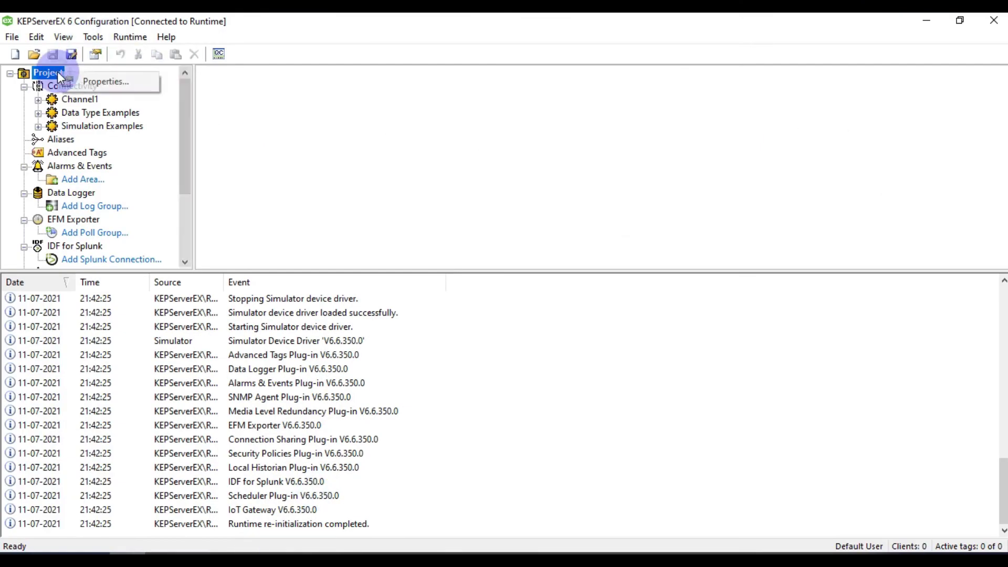
pyautogui.click(97, 82)
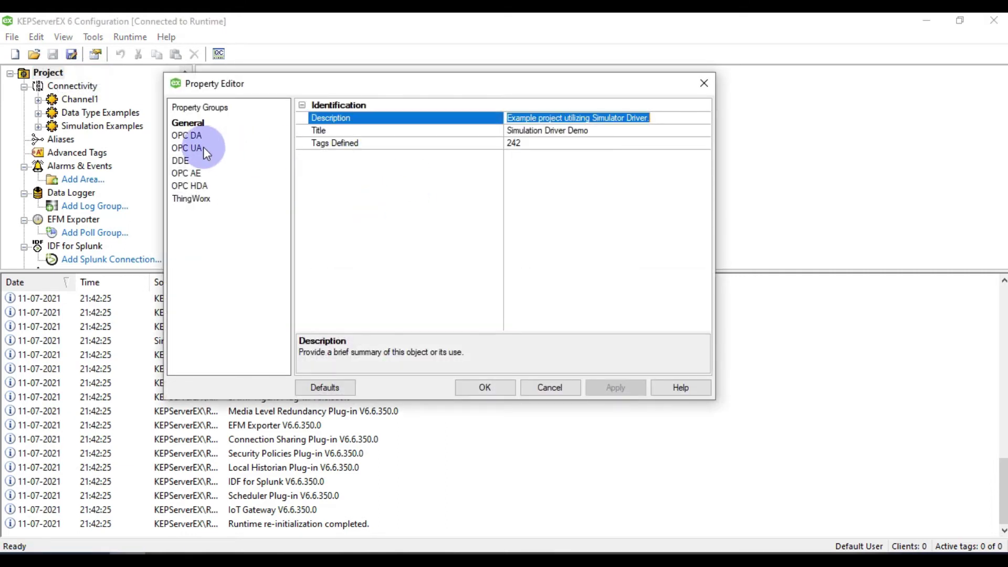
pyautogui.click(203, 148)
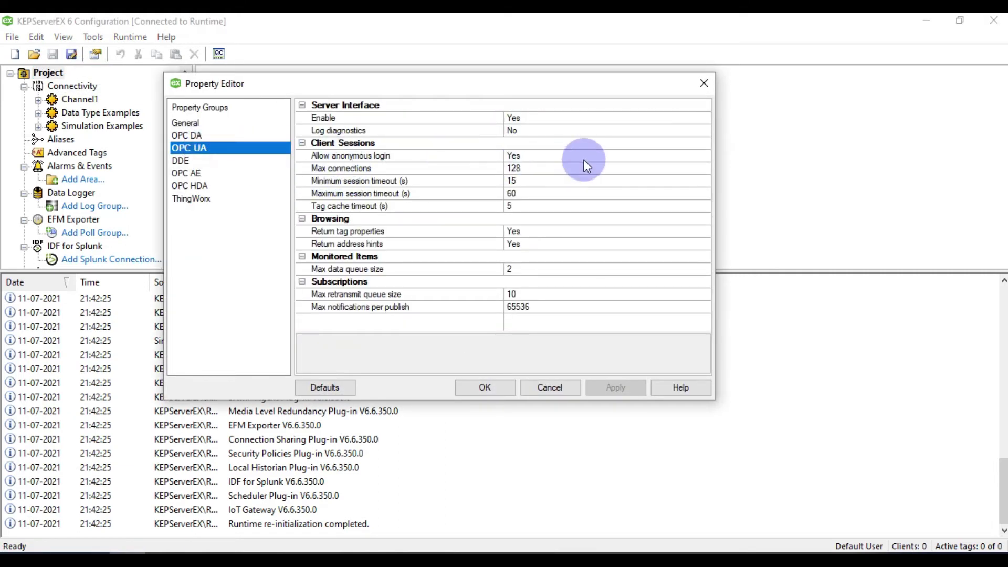
pyautogui.click(704, 82)
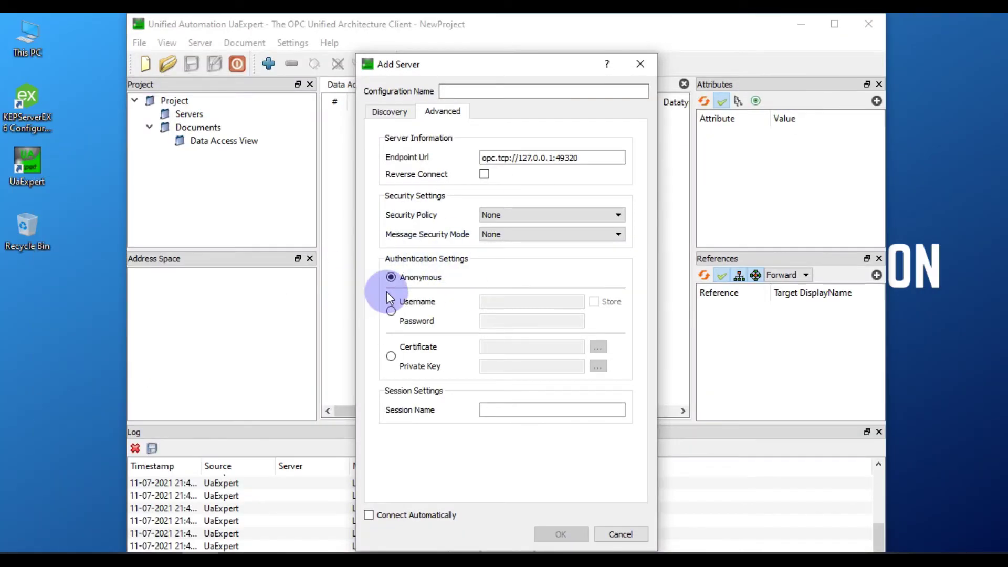
# Name the new server configuration KEP_UA in UaExpert and add it to the project
pyautogui.click(543, 90)
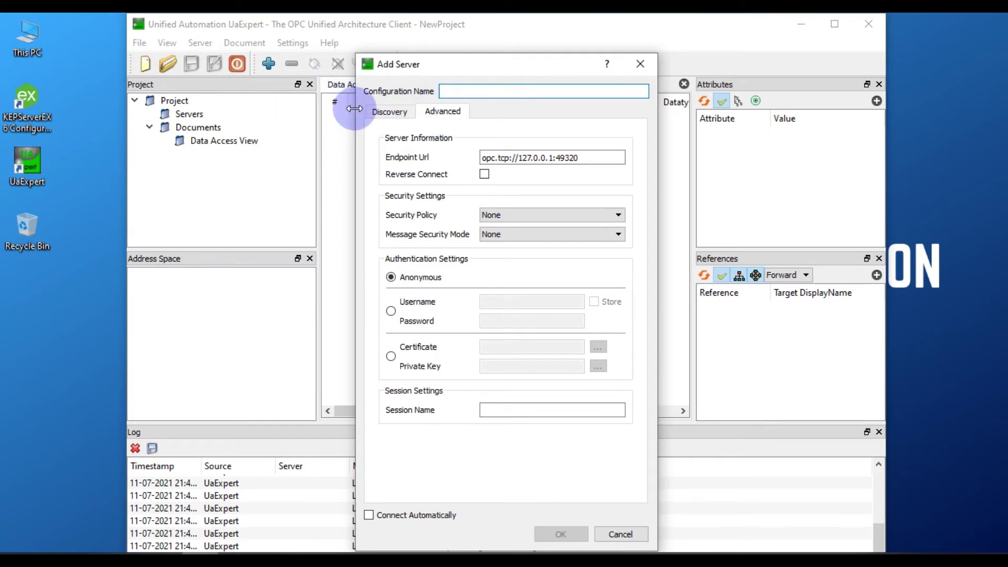
pyautogui.write('KEP_UA')
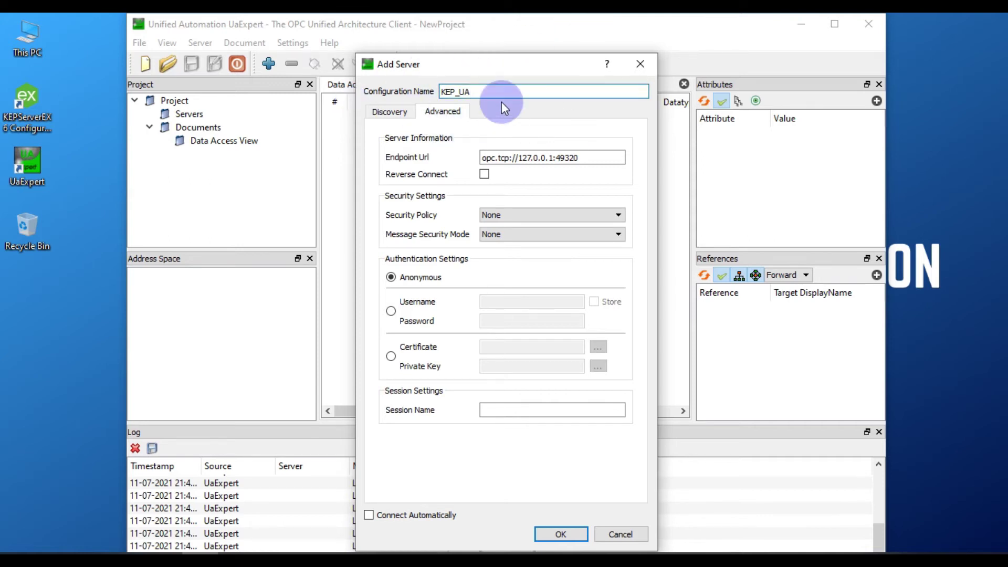
pyautogui.click(575, 531)
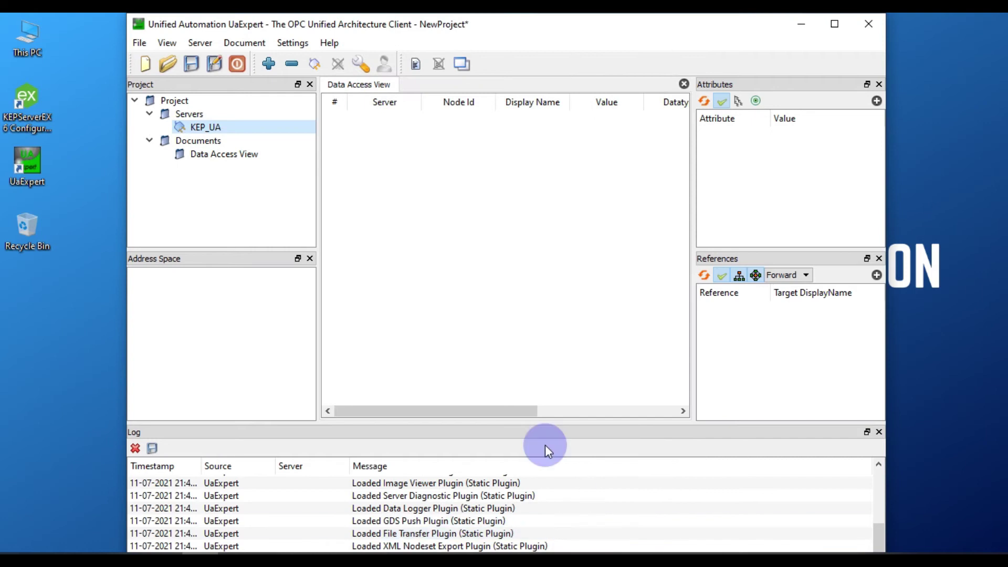
# Connect to the KEP_UA server, trusting its certificate and continuing past the certificate validation
pyautogui.click(320, 62)
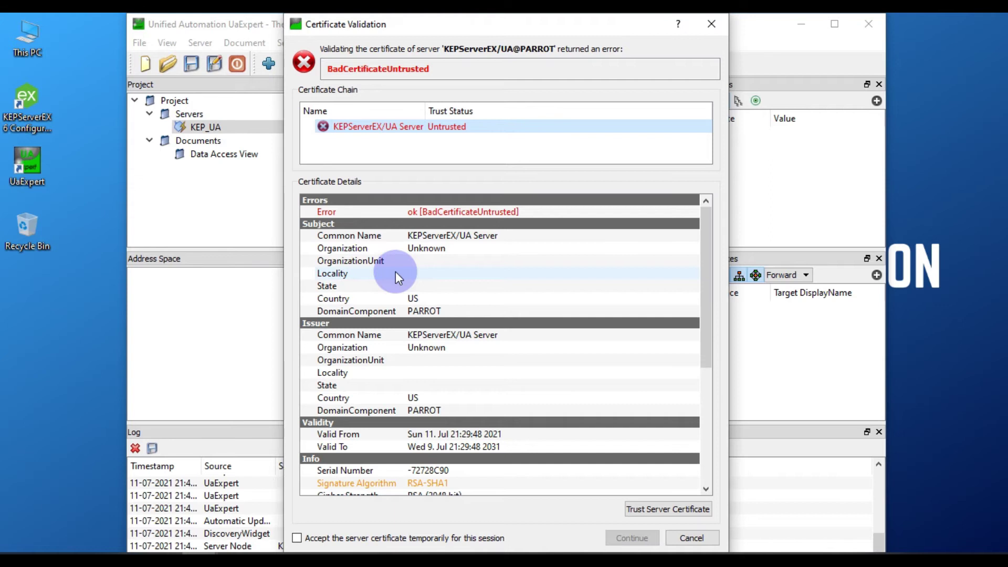
pyautogui.click(662, 511)
pyautogui.click(644, 543)
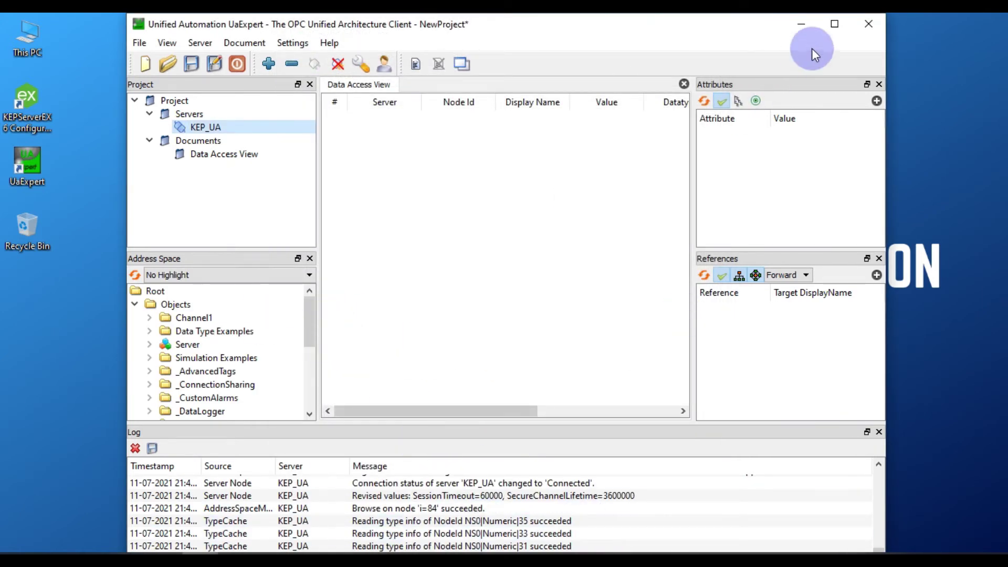
# Maximize UaExpert, enlarge the log pane slightly, and dock the Address Space pane as a tab together with the Project pane
pyautogui.click(835, 24)
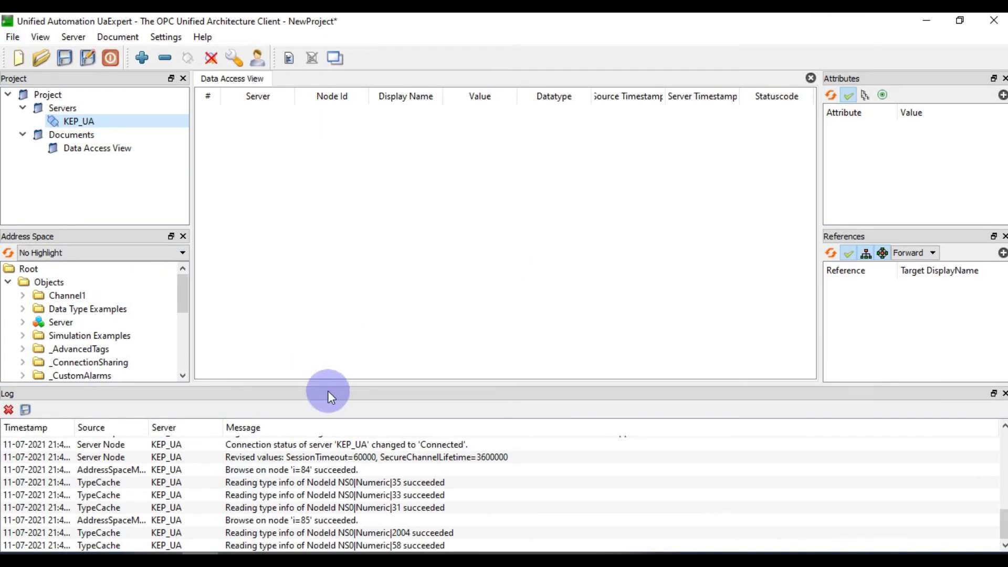
pyautogui.moveTo(334, 382); pyautogui.dragTo(332, 369)
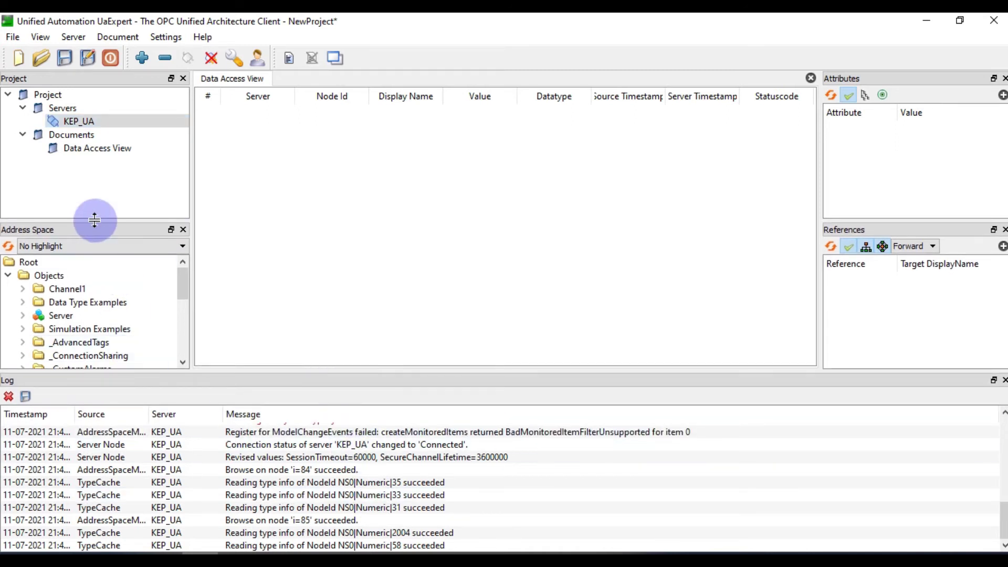
pyautogui.moveTo(95, 229); pyautogui.dragTo(104, 211)
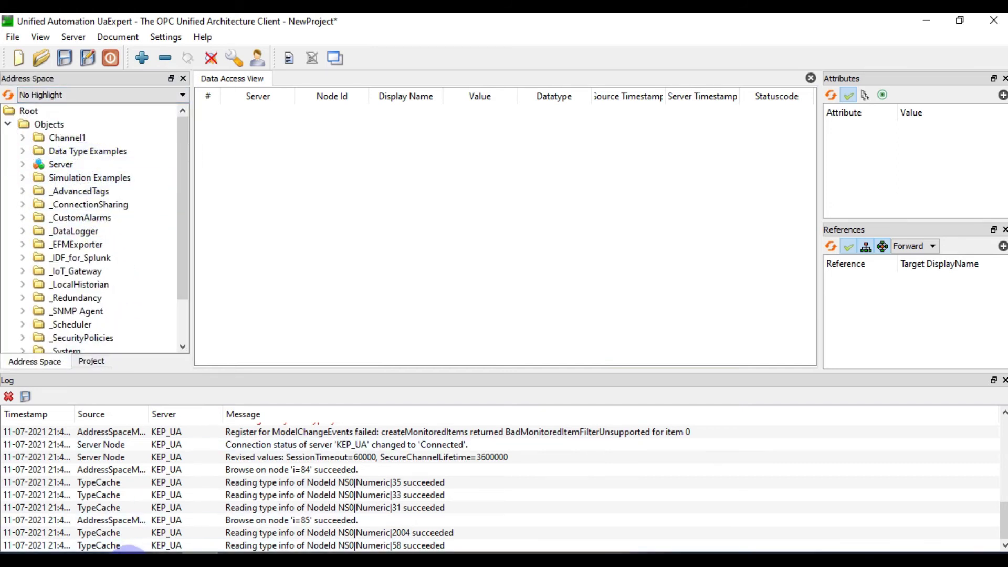
# Switch to KEPServerEX, expand the Simulation Examples channel, and restore its window so UaExpert's address space stays visible behind it
pyautogui.click(129, 552)
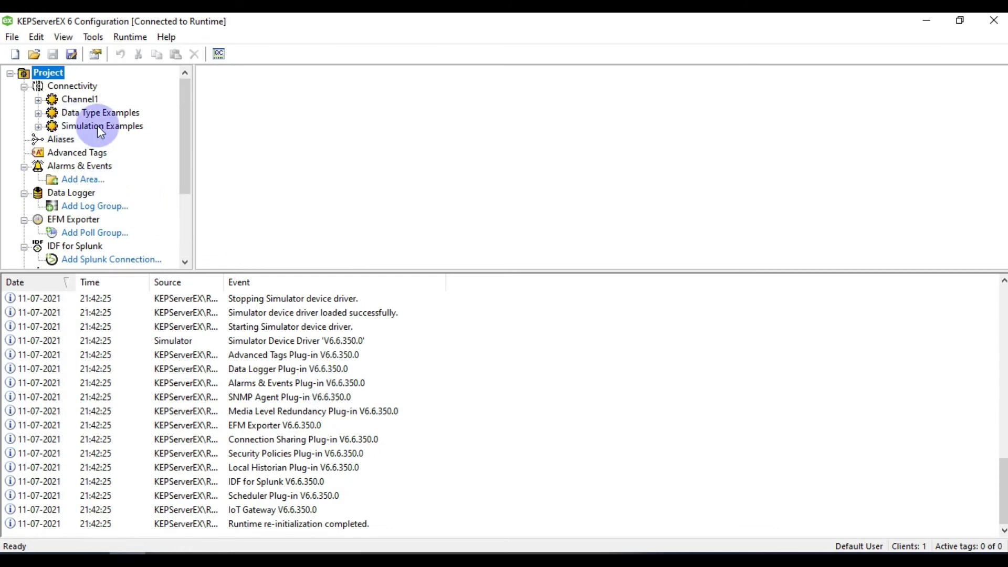
pyautogui.click(38, 127)
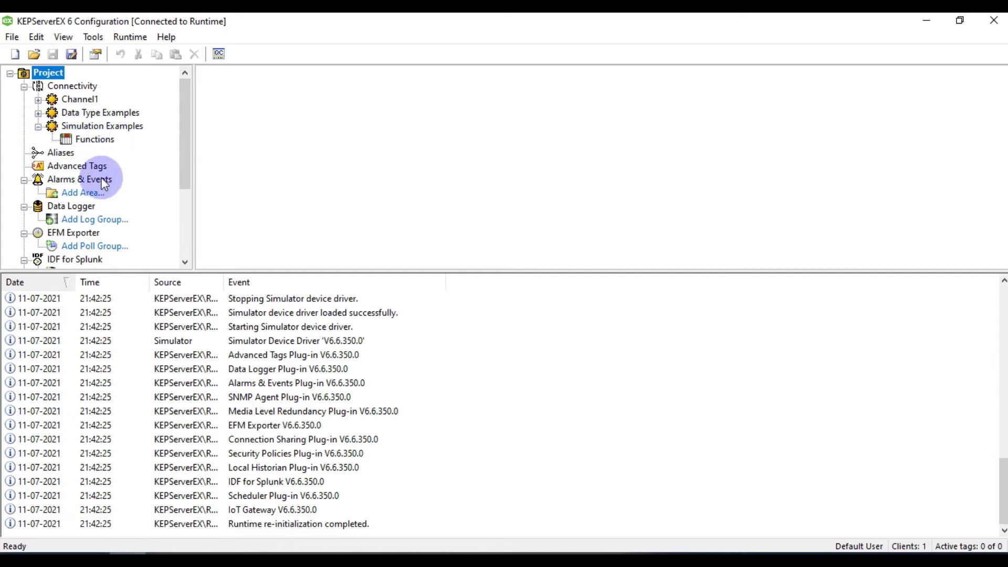
pyautogui.moveTo(393, 21); pyautogui.dragTo(683, 158)
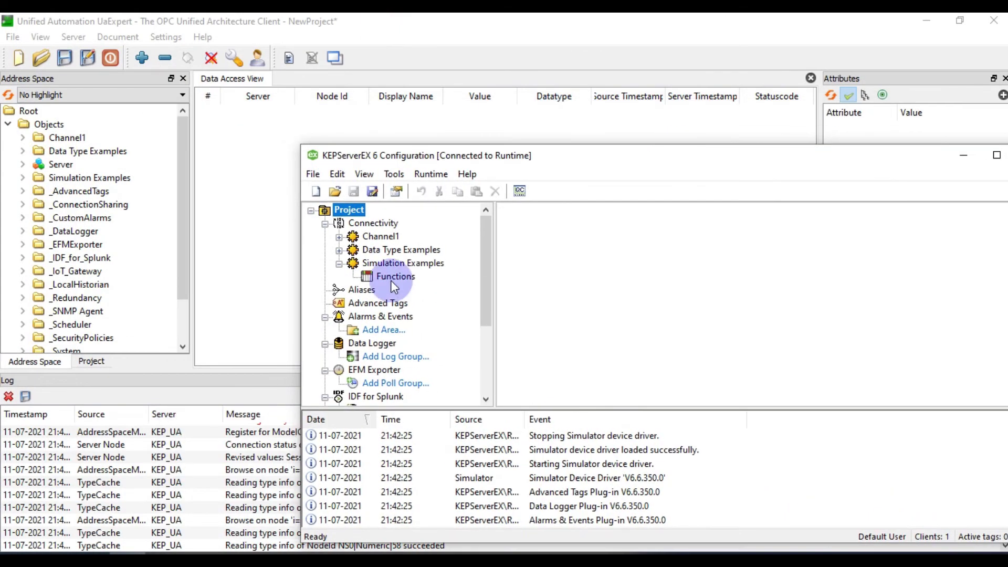
# In UaExpert's address space, expand Simulation Examples and its Functions folder
pyautogui.click(23, 179)
pyautogui.click(23, 179)
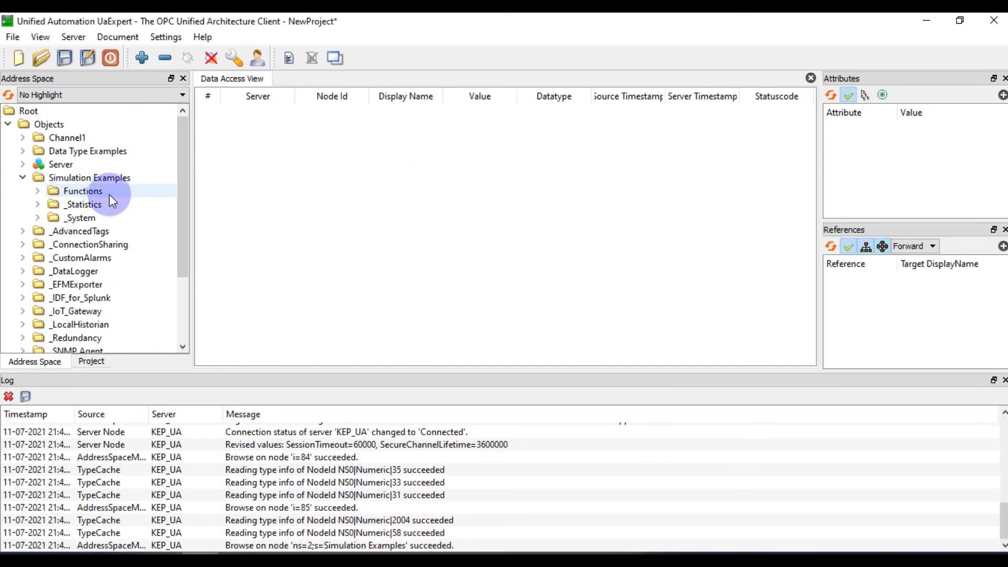
pyautogui.click(39, 191)
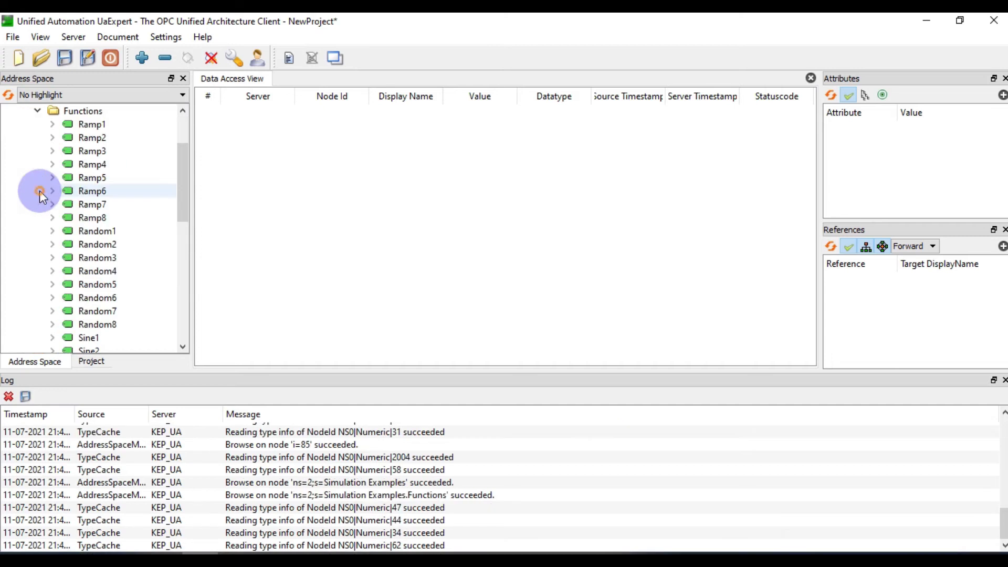
# Compare the Ramp, Random, Sine and User tags of the Functions device in KEPServerEX with the nodes in UaExpert's Functions folder
pyautogui.hotkey('alt', 'Tab')
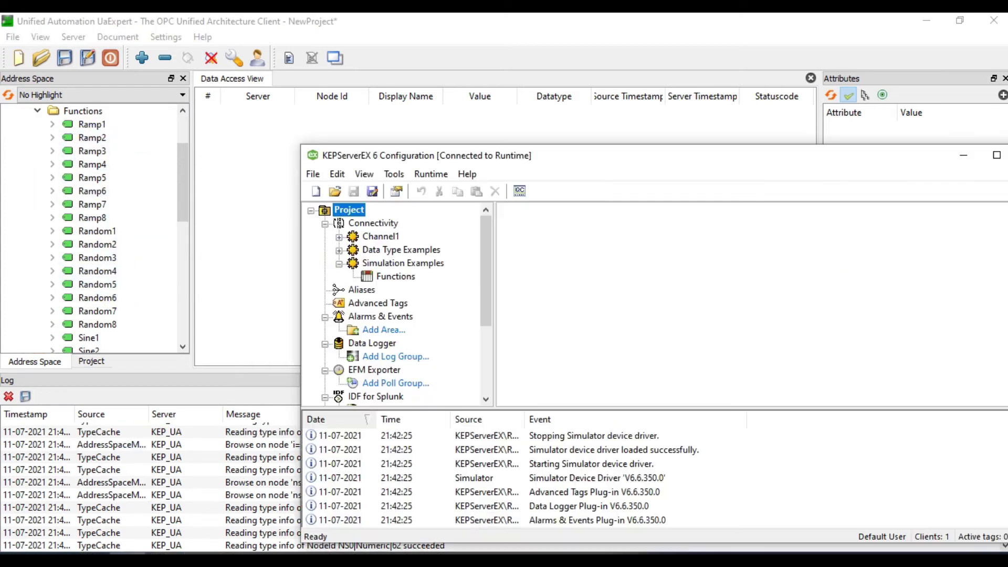
pyautogui.click(389, 277)
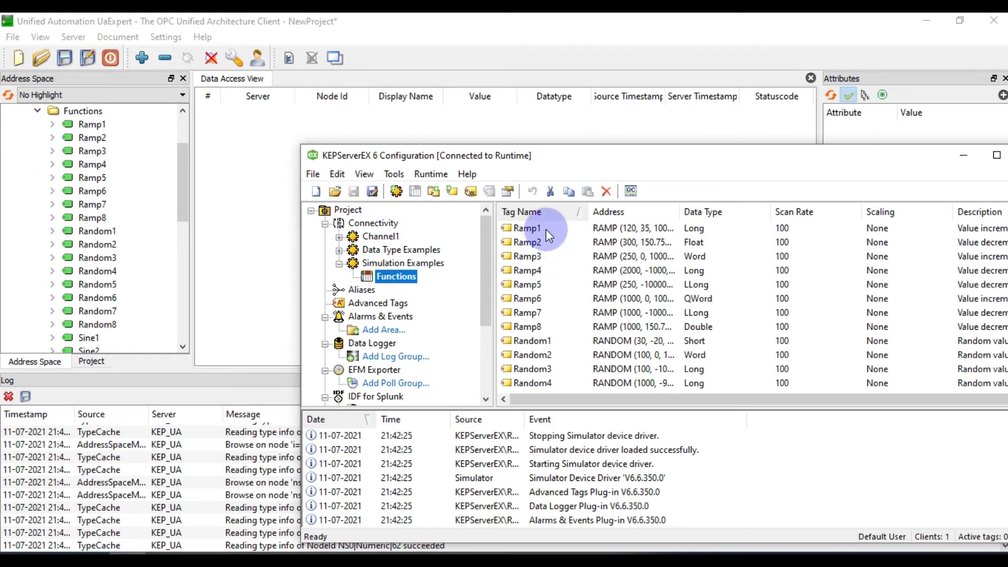
pyautogui.click(543, 326)
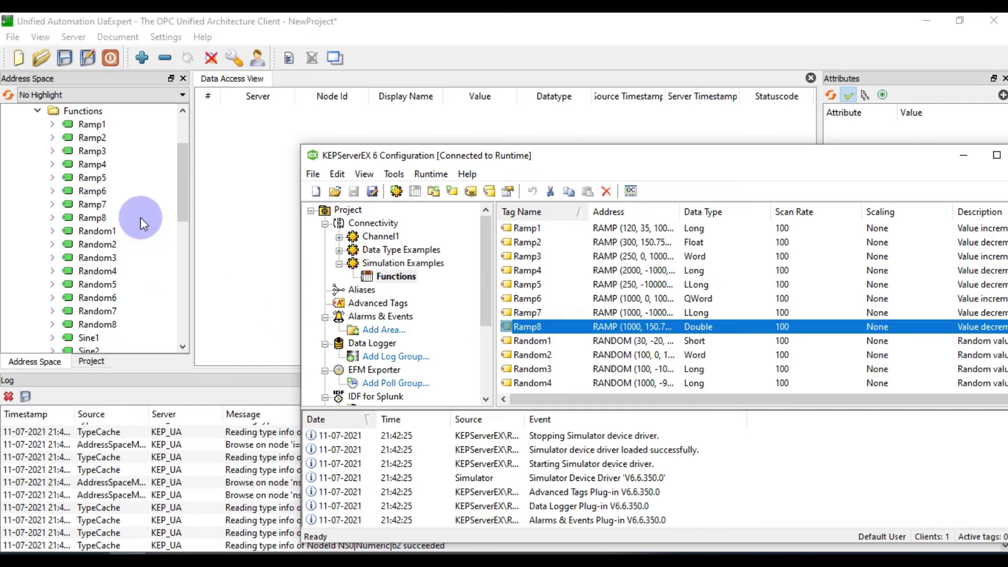
pyautogui.click(101, 126)
pyautogui.click(107, 218)
pyautogui.click(110, 231)
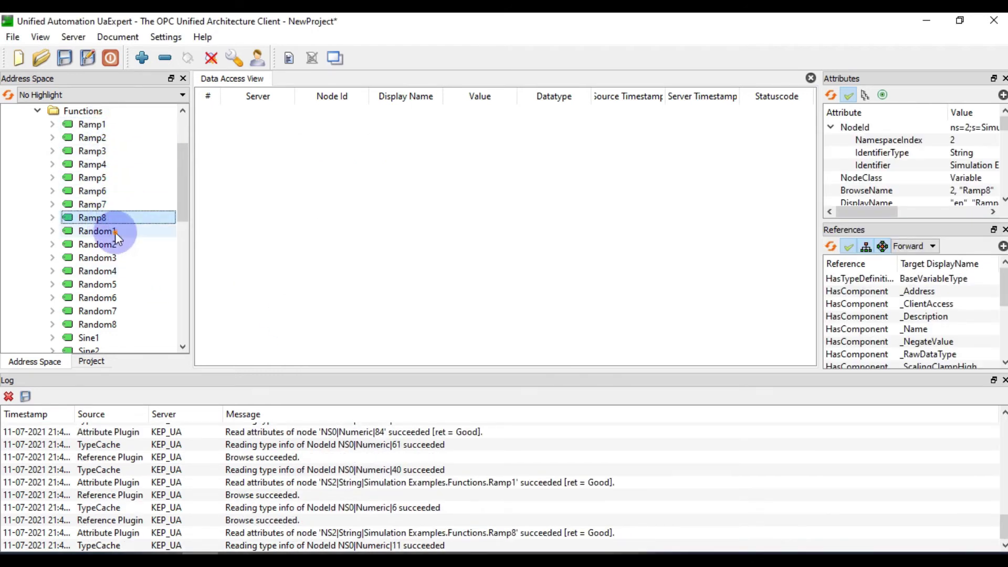
pyautogui.click(121, 323)
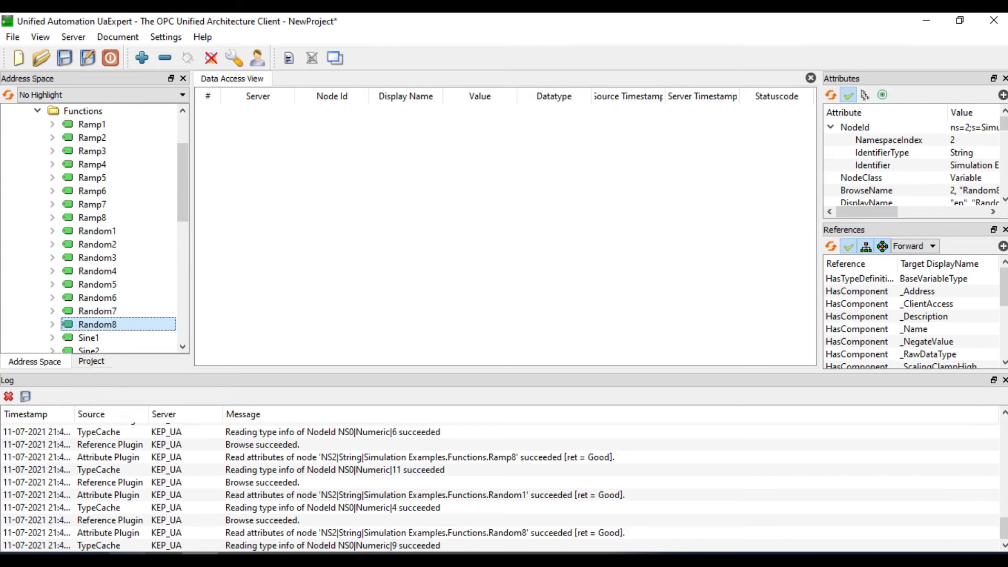
pyautogui.hotkey('alt', 'Tab')
pyautogui.scroll(-2, 581, 330)
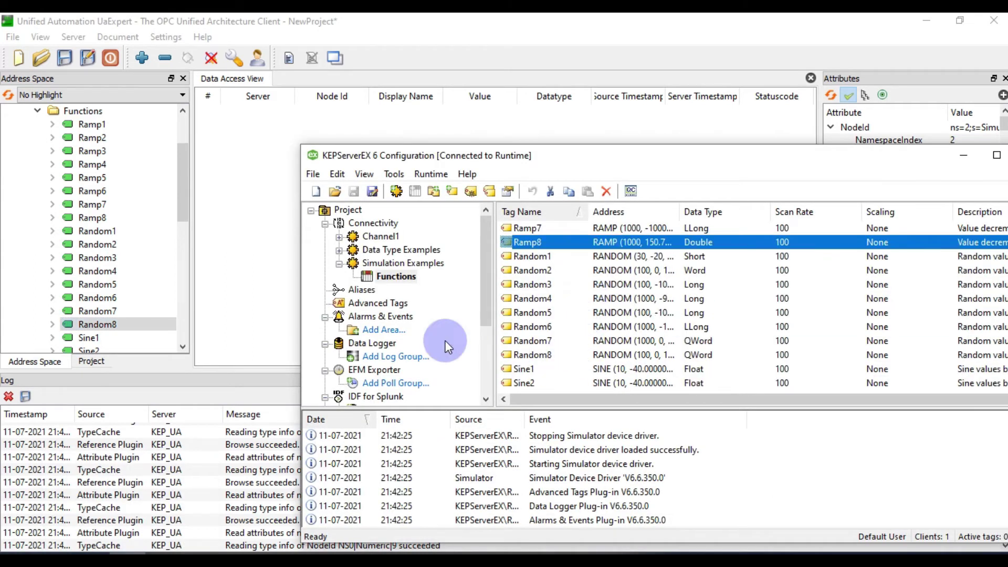
pyautogui.scroll(-2, 590, 356)
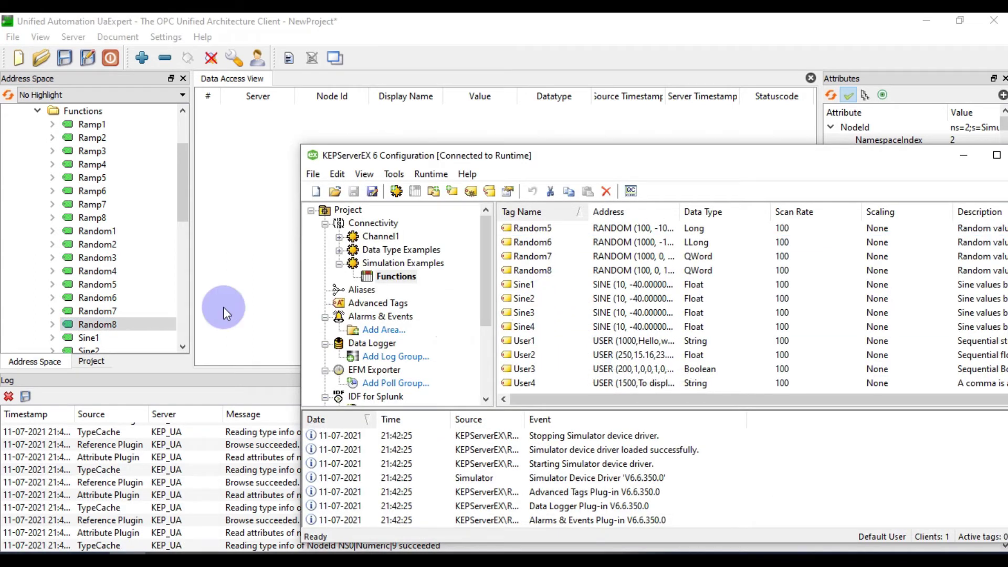
pyautogui.scroll(-4, 138, 293)
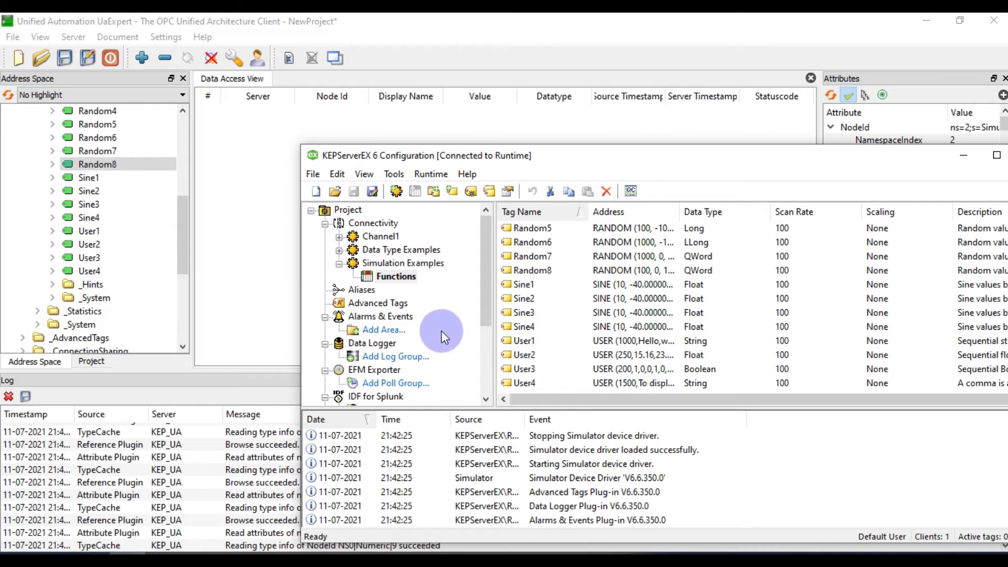
# Add the nodes Random1 through Random8 from the Functions folder to UaExpert's Data Access View
pyautogui.scroll(3, 150, 241)
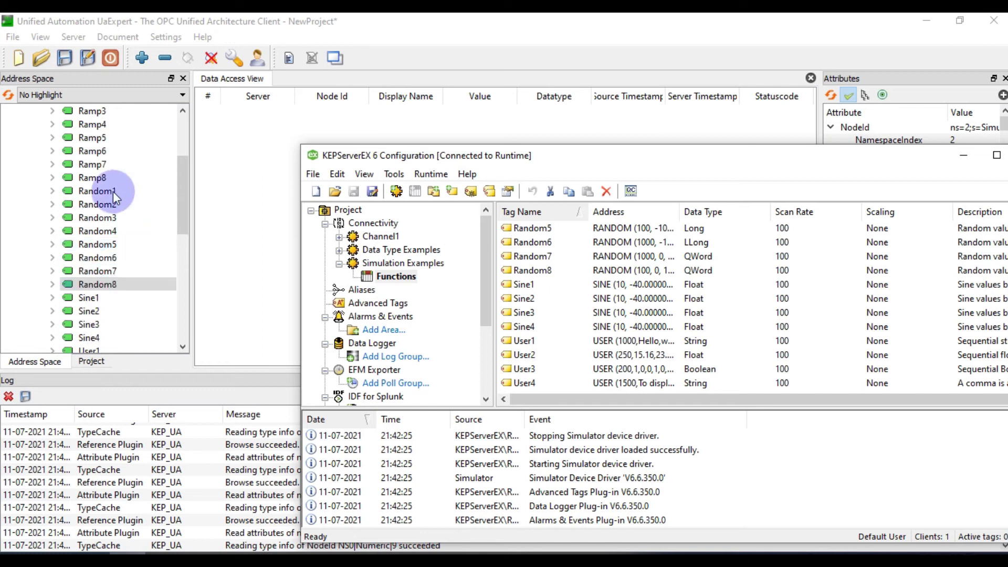
pyautogui.click(113, 191)
pyautogui.keyDown('shift'); pyautogui.click(109, 278); pyautogui.keyUp('shift')
pyautogui.moveTo(89, 188); pyautogui.dragTo(323, 190)
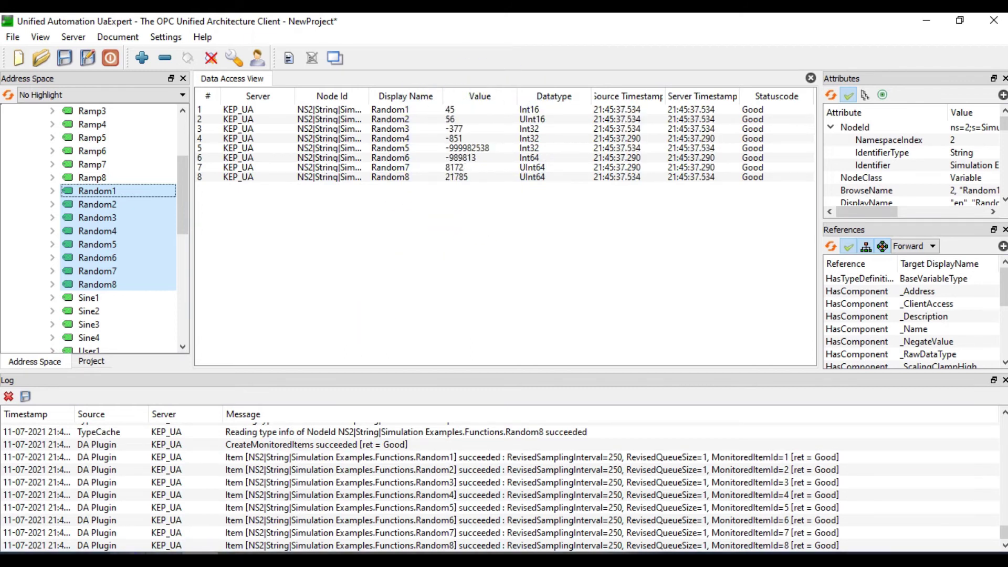
# Launch OPC Quick Client from KEPServerEX and show the Simulation Examples.Functions items to compare their live values with UaExpert
pyautogui.hotkey('alt', 'Tab')
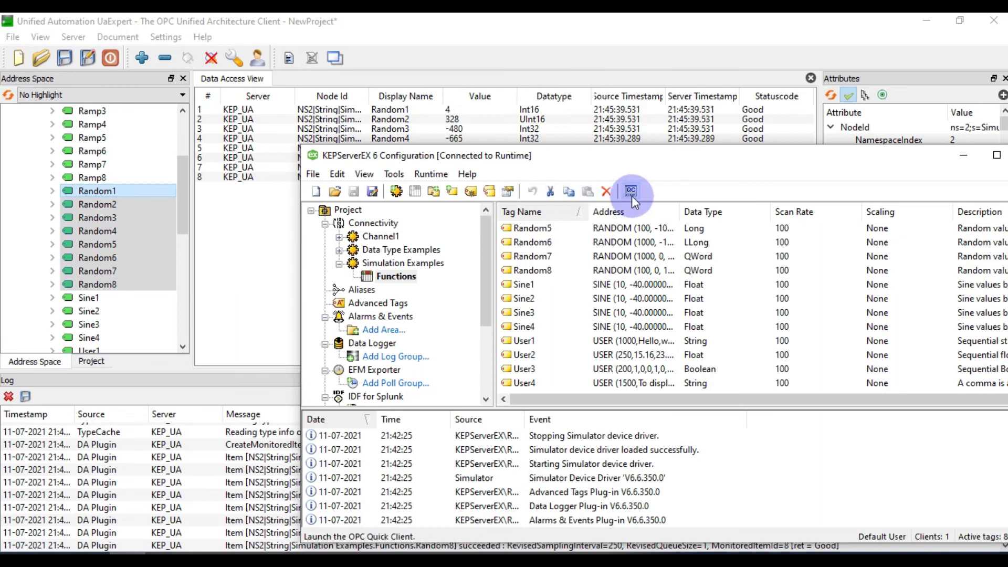
pyautogui.click(632, 197)
pyautogui.click(964, 159)
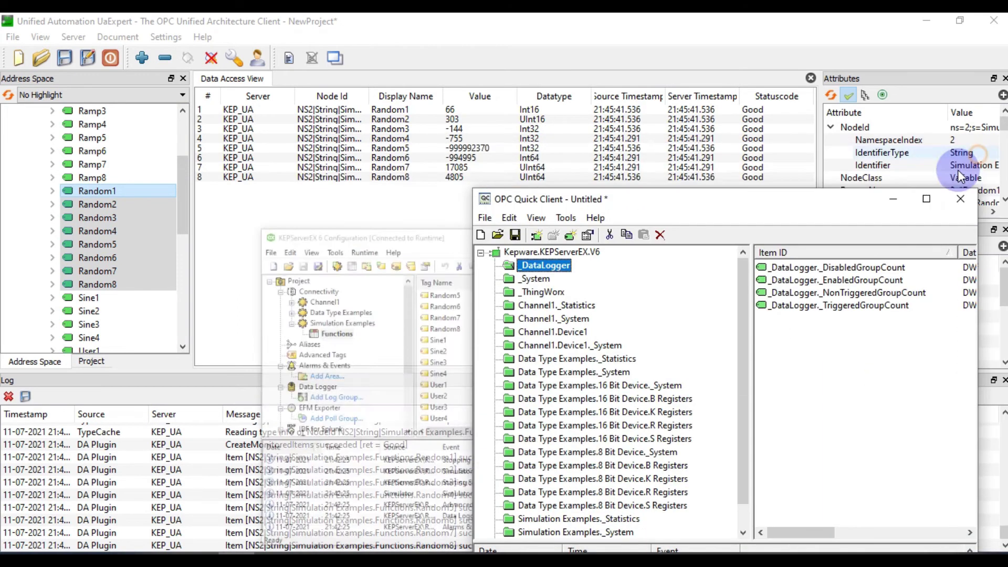
pyautogui.scroll(-1, 652, 415)
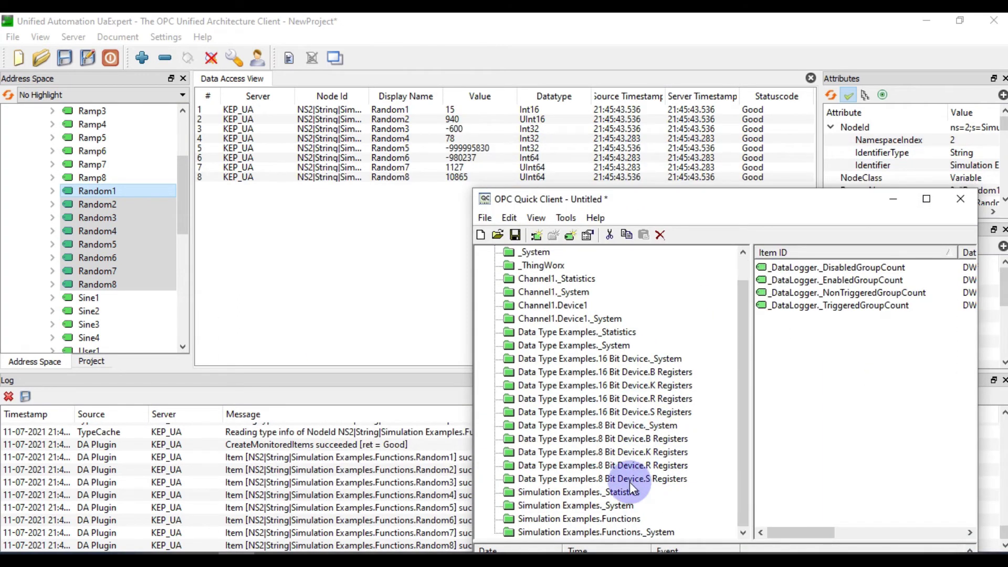
pyautogui.click(585, 519)
pyautogui.moveTo(752, 344); pyautogui.dragTo(403, 367)
pyautogui.scroll(-1, 748, 370)
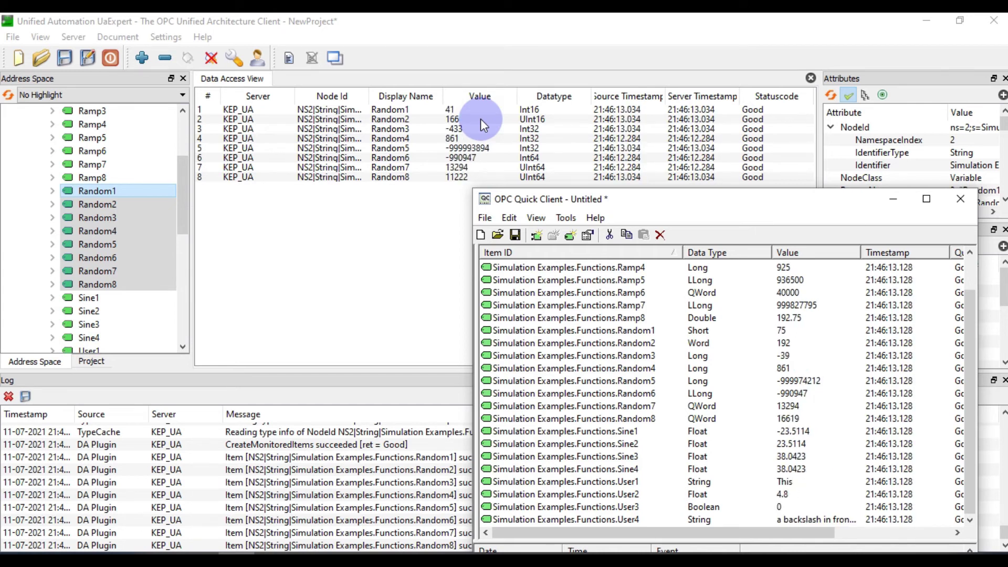
# Remove the KEP_UA server from the UaExpert project and minimize UaExpert
pyautogui.click(164, 62)
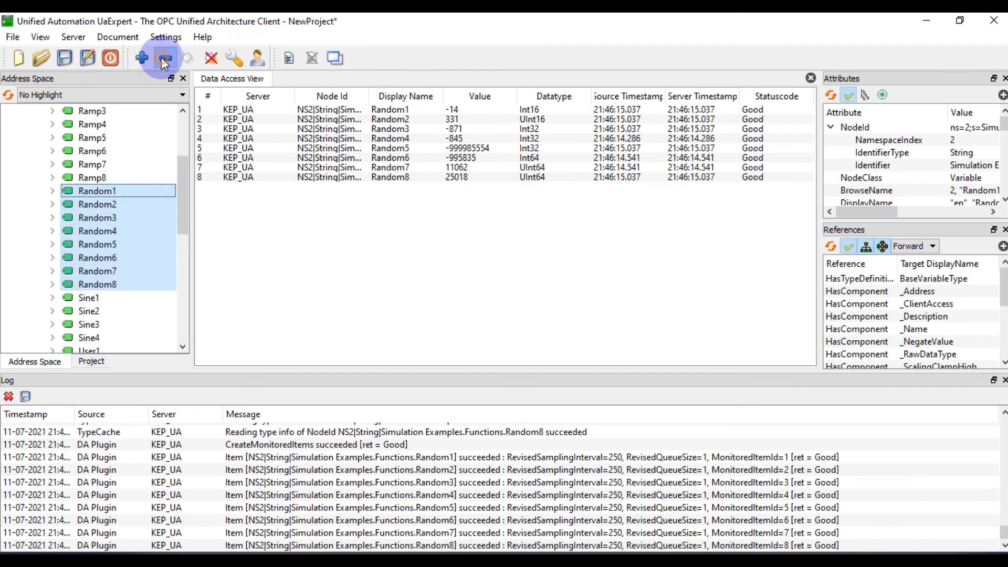
pyautogui.click(164, 62)
pyautogui.click(927, 20)
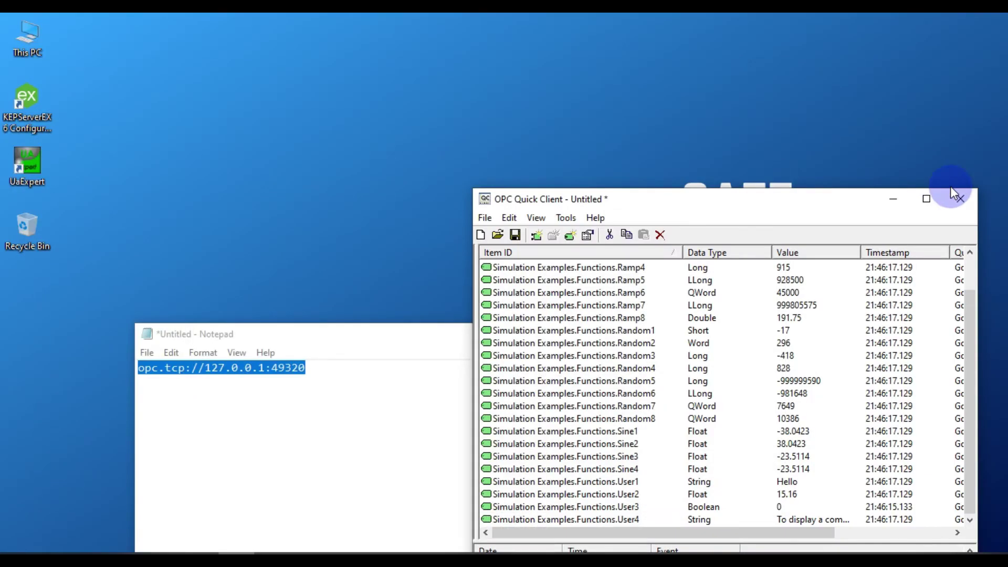
# Close OPC Quick Client without saving and bring up the KEPServerEX configuration window maximized
pyautogui.click(960, 199)
pyautogui.click(729, 494)
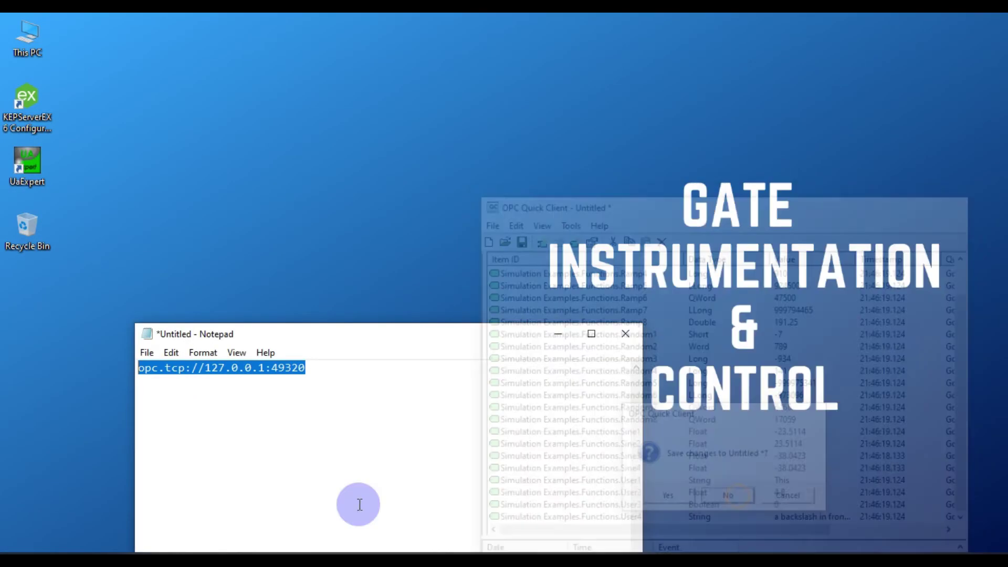
pyautogui.click(164, 554)
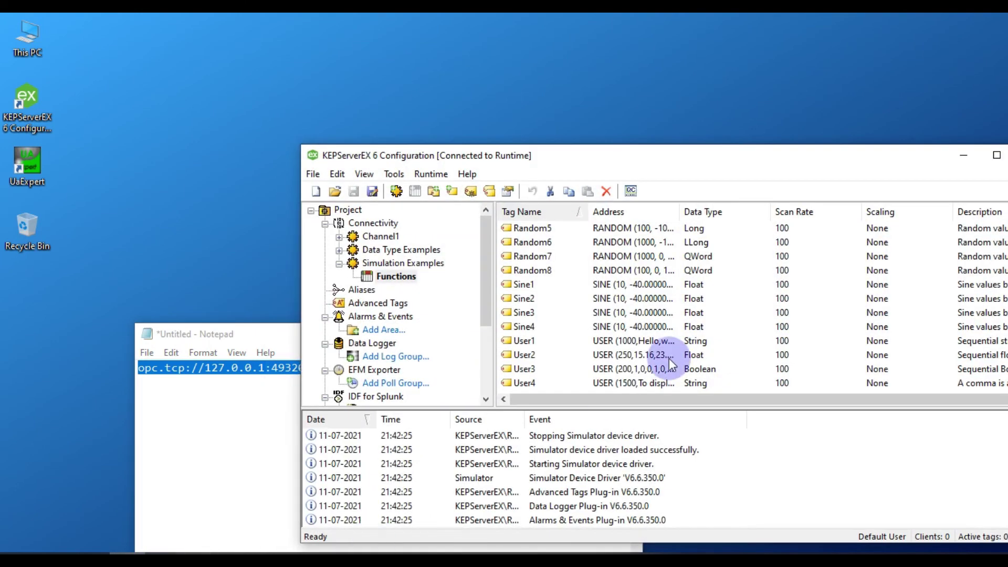
pyautogui.doubleClick(727, 159)
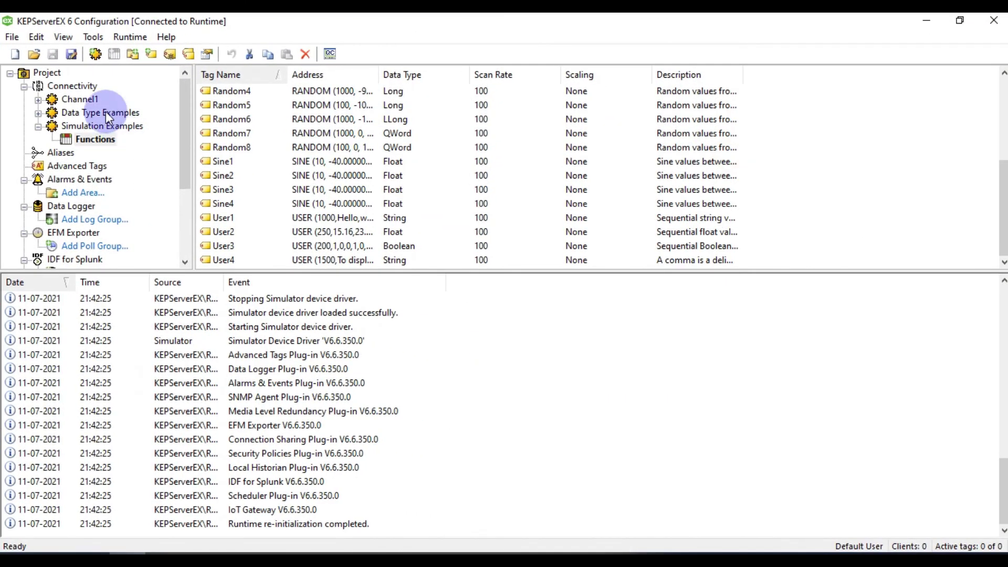
# Check the server interface Enable setting in the project's OPC UA properties and close the property editor
pyautogui.click(48, 73)
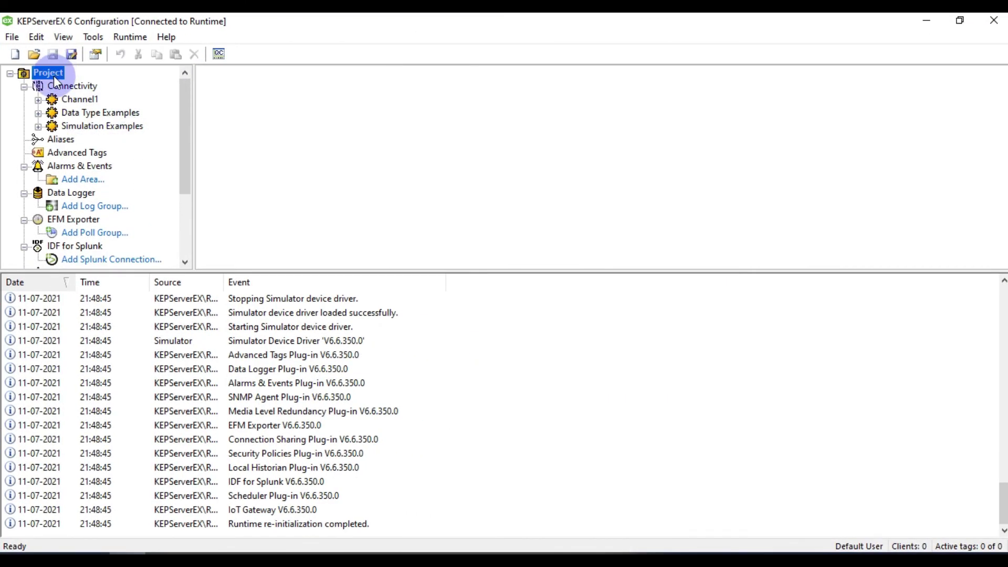
pyautogui.rightClick(49, 72)
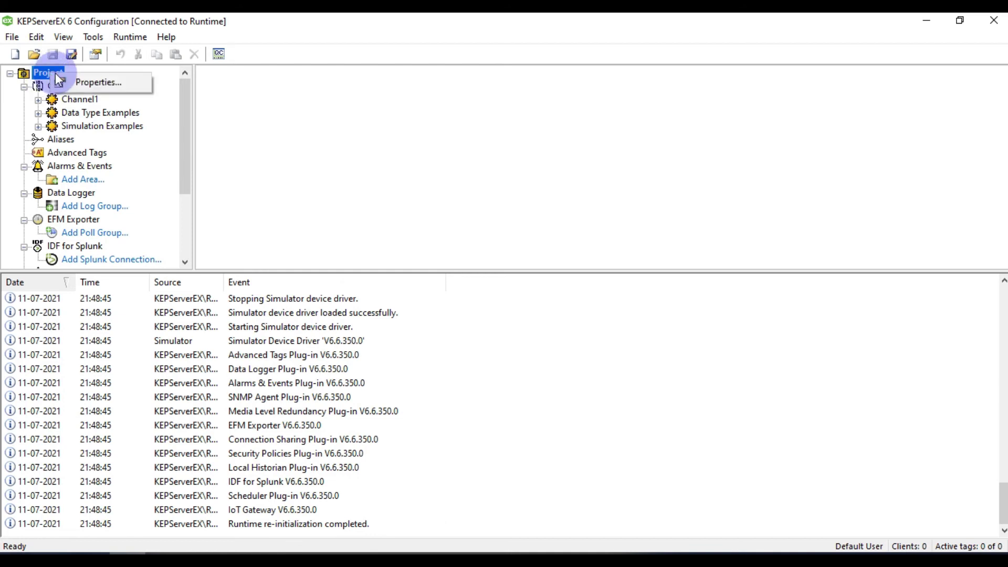
pyautogui.click(93, 83)
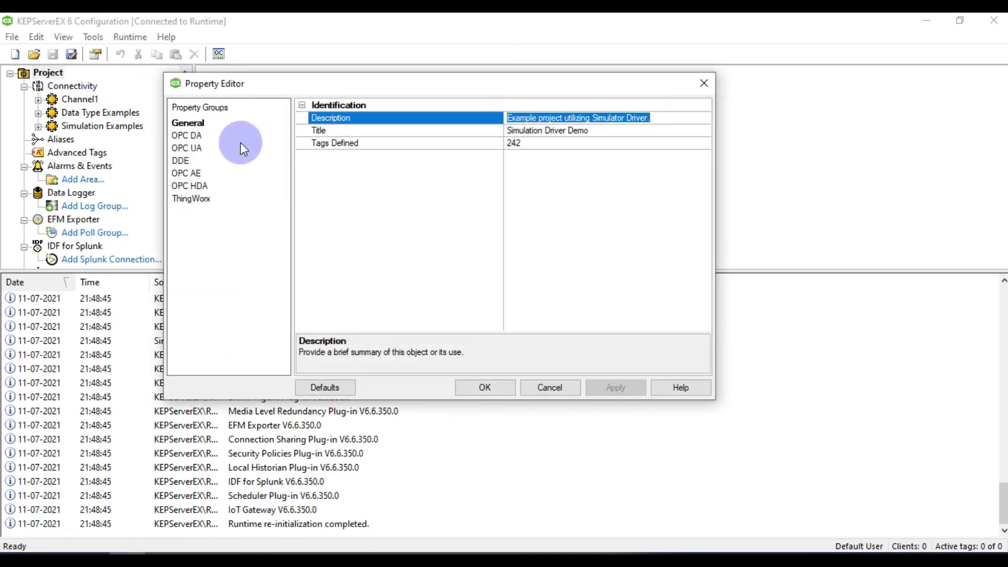
pyautogui.click(198, 148)
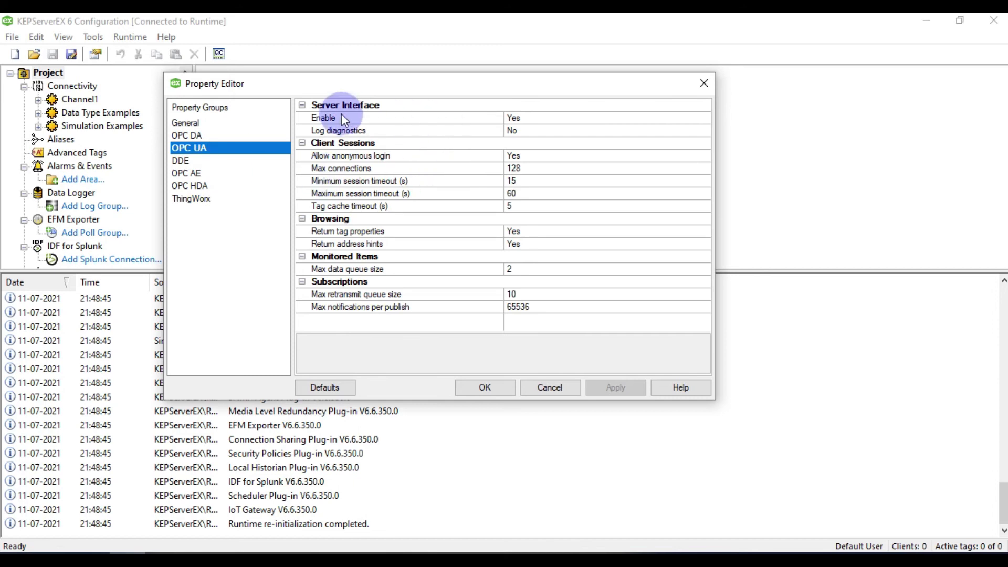
pyautogui.click(556, 123)
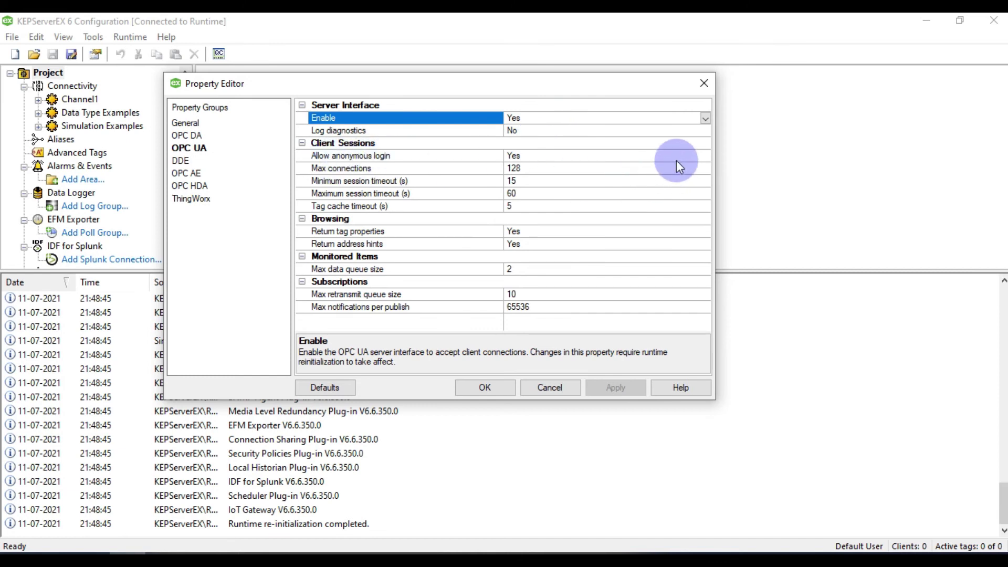
pyautogui.click(506, 387)
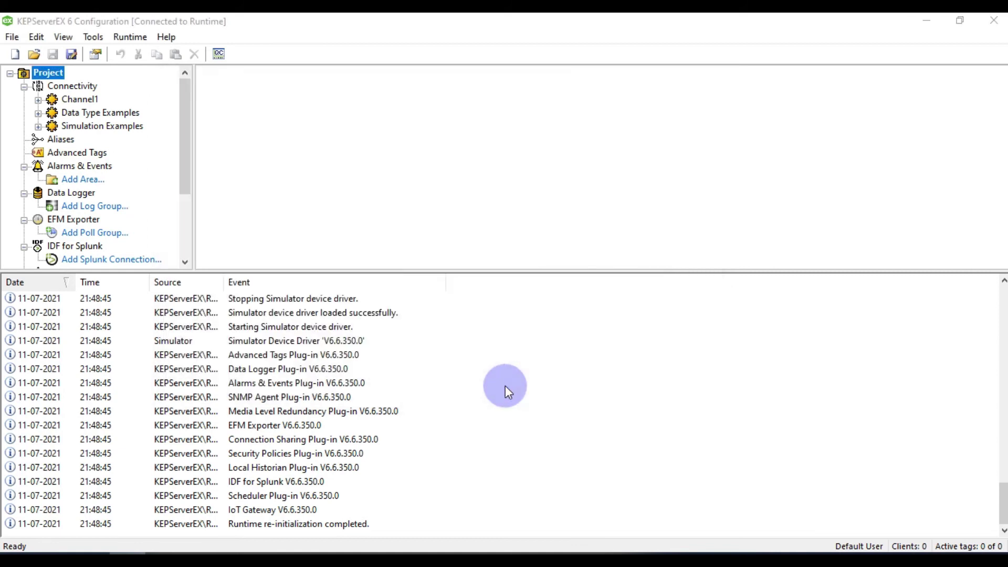
# Open the OPC UA Configuration Manager and look over the server endpoints in its list
pyautogui.press('super')
pyautogui.write('ua con')
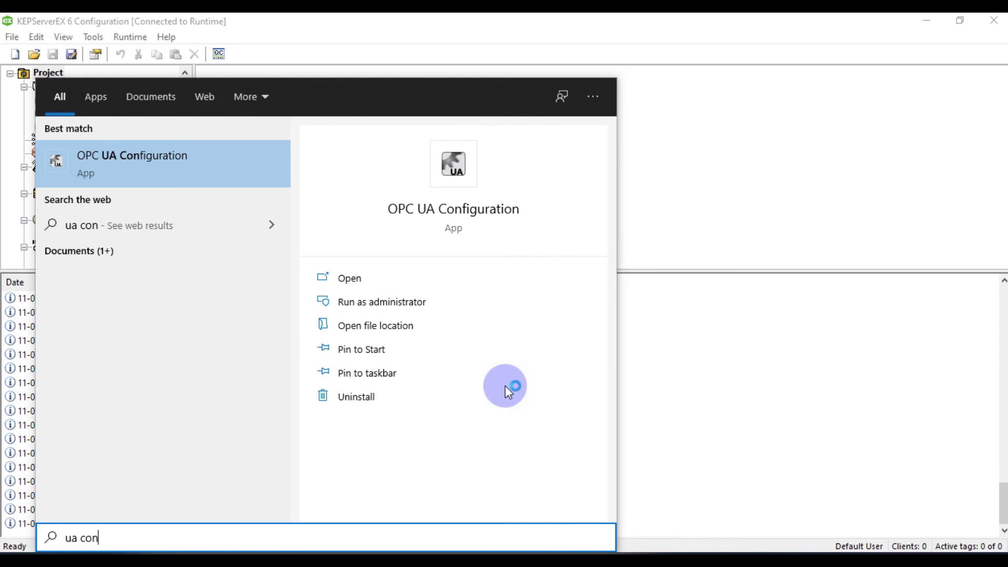
pyautogui.press('Return')
pyautogui.click(366, 214)
pyautogui.click(376, 202)
pyautogui.click(377, 213)
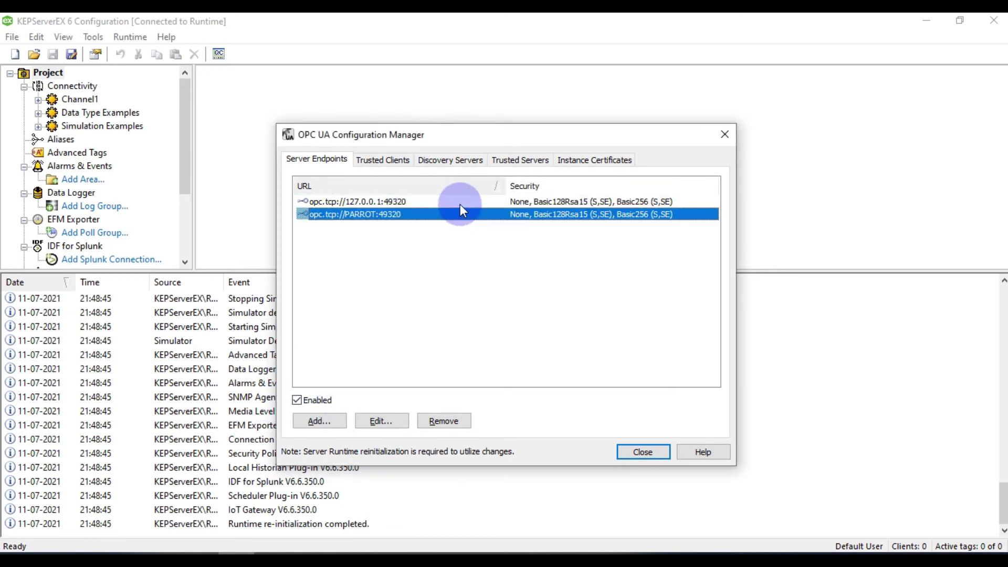
# Review the port and security policies of the opc.tcp://127.0.0.1:49320 and opc.tcp://PARROT:49320 endpoints, accepting each definition as it is
pyautogui.doubleClick(460, 203)
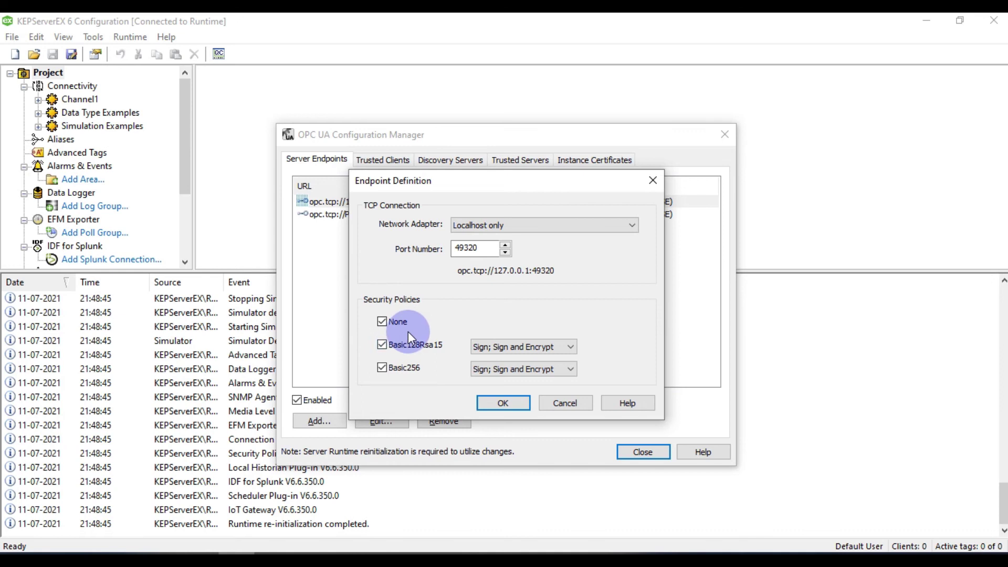
pyautogui.click(519, 402)
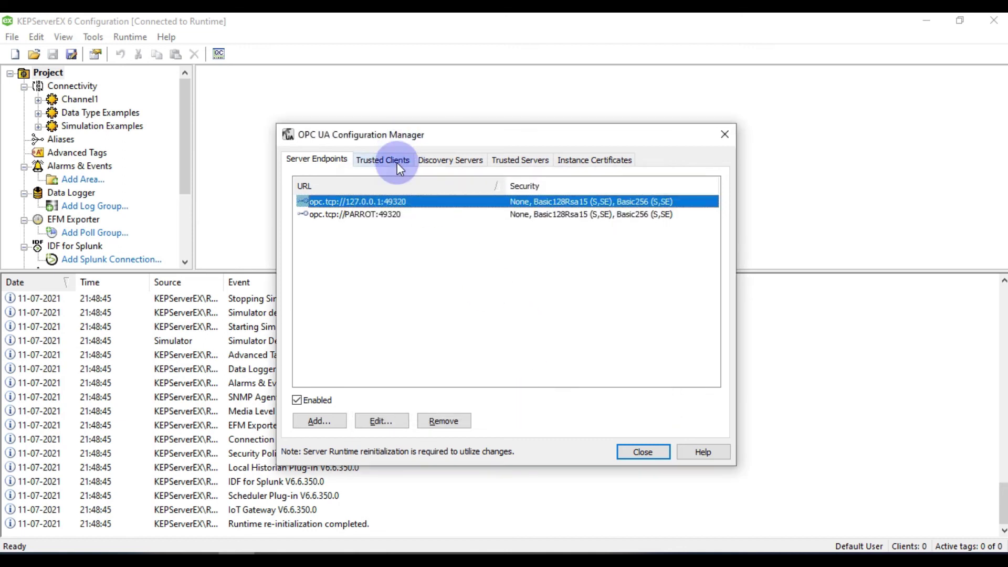
pyautogui.doubleClick(387, 213)
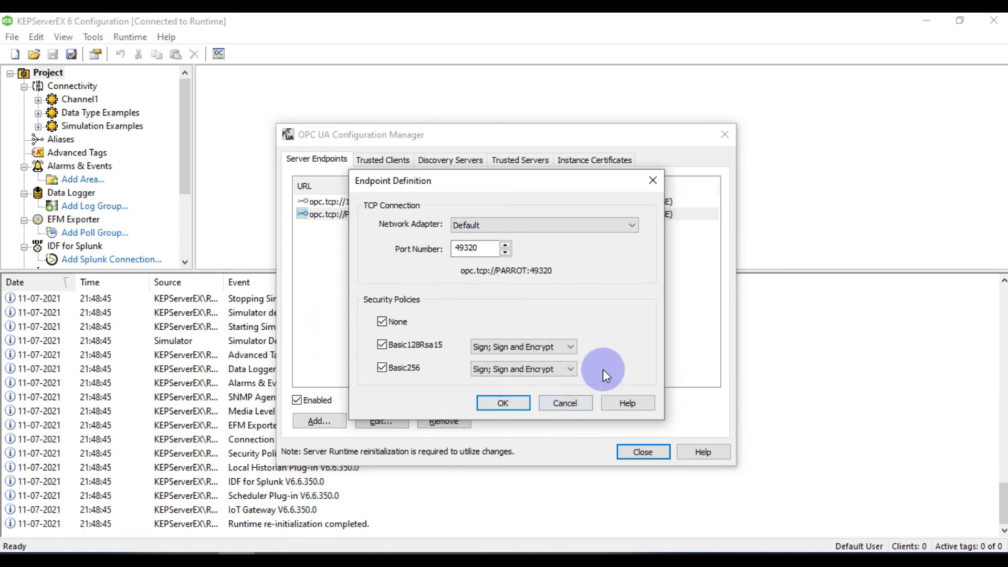
pyautogui.click(521, 407)
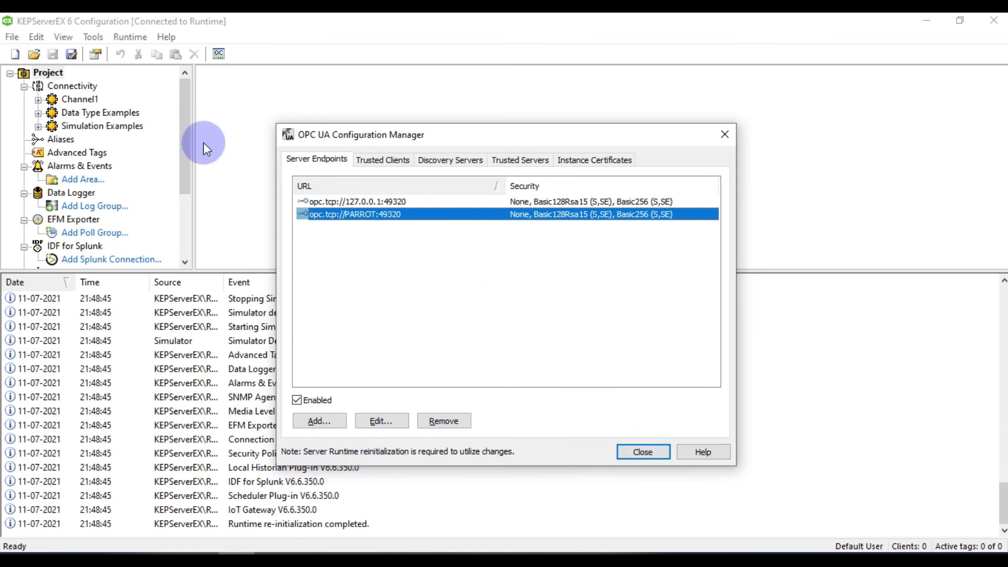
# Close the OPC UA Configuration Manager and reinitialize the KEPServerEX runtime
pyautogui.click(641, 453)
pyautogui.click(126, 37)
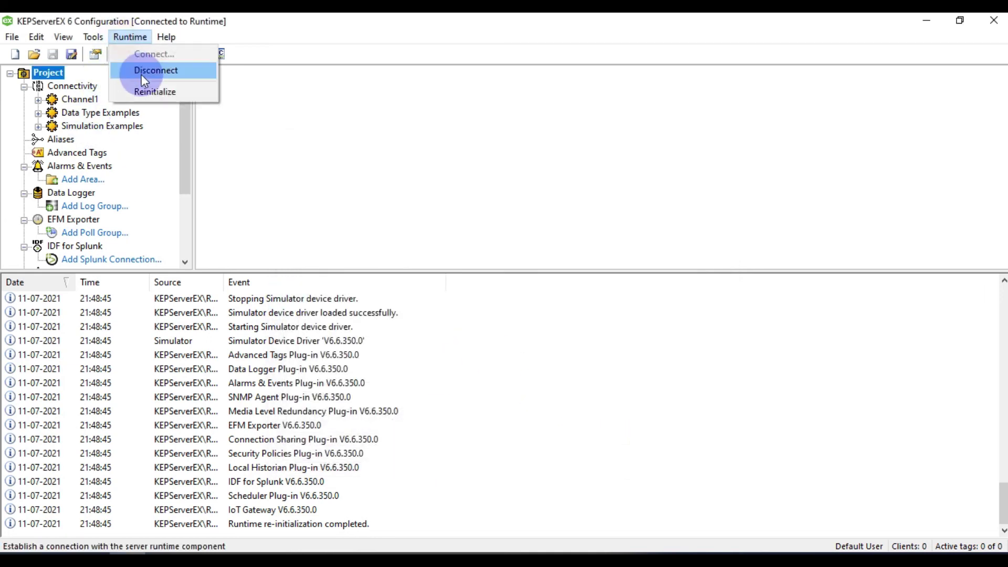
pyautogui.click(144, 86)
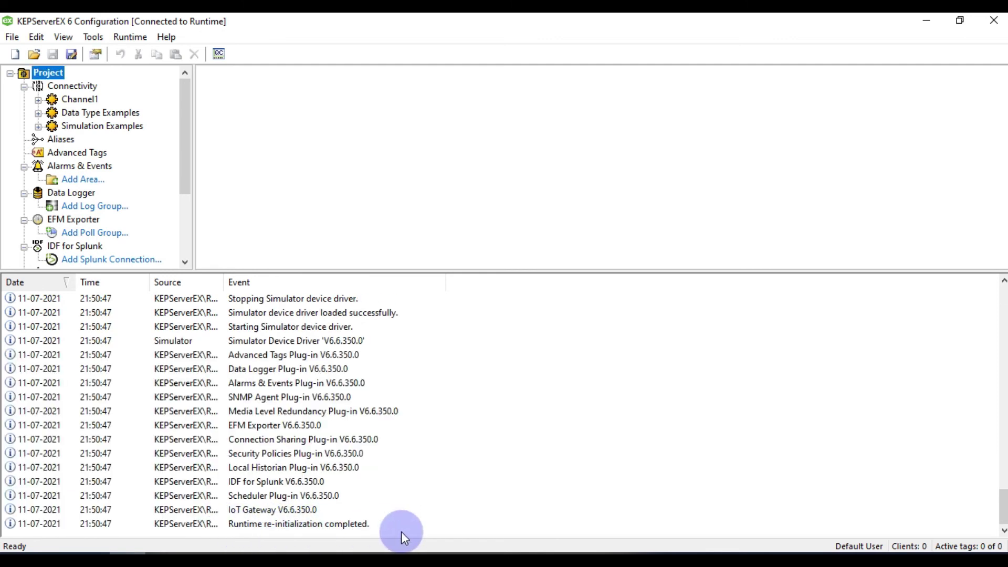
# Switch to UaExpert, undock the Address Space pane, and remove the existing KEP_UA server from the project
pyautogui.hotkey('alt', 'Tab')
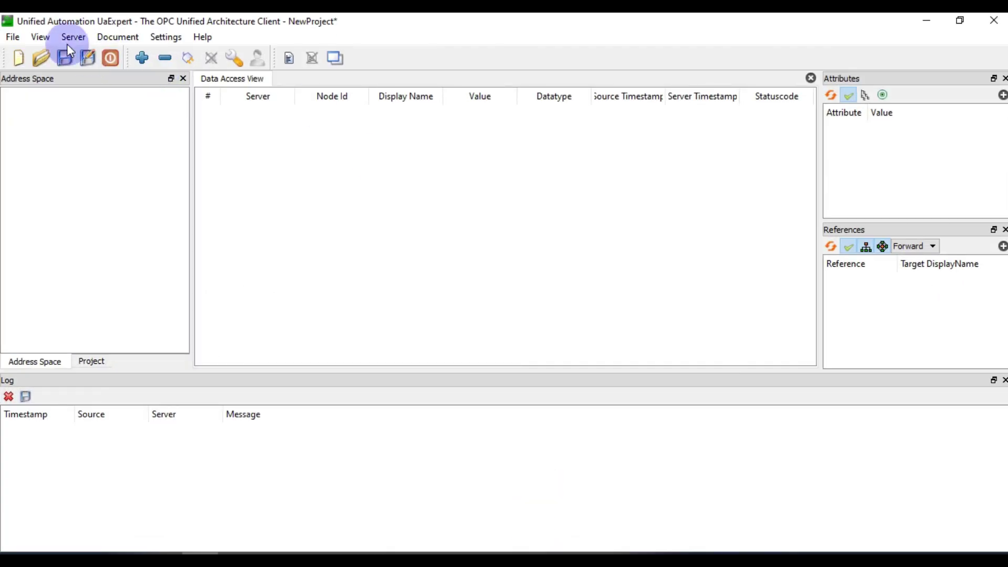
pyautogui.click(171, 78)
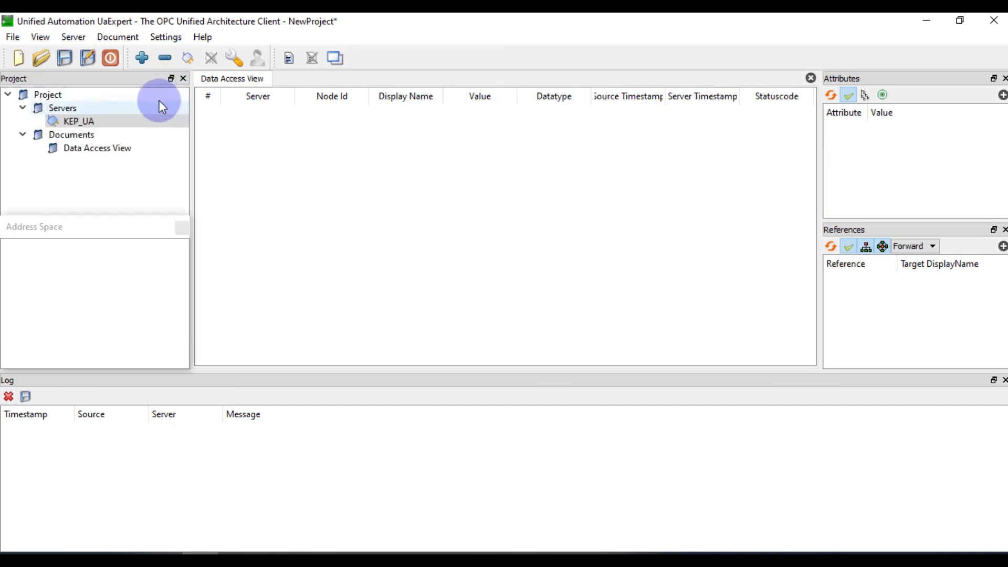
pyautogui.click(165, 62)
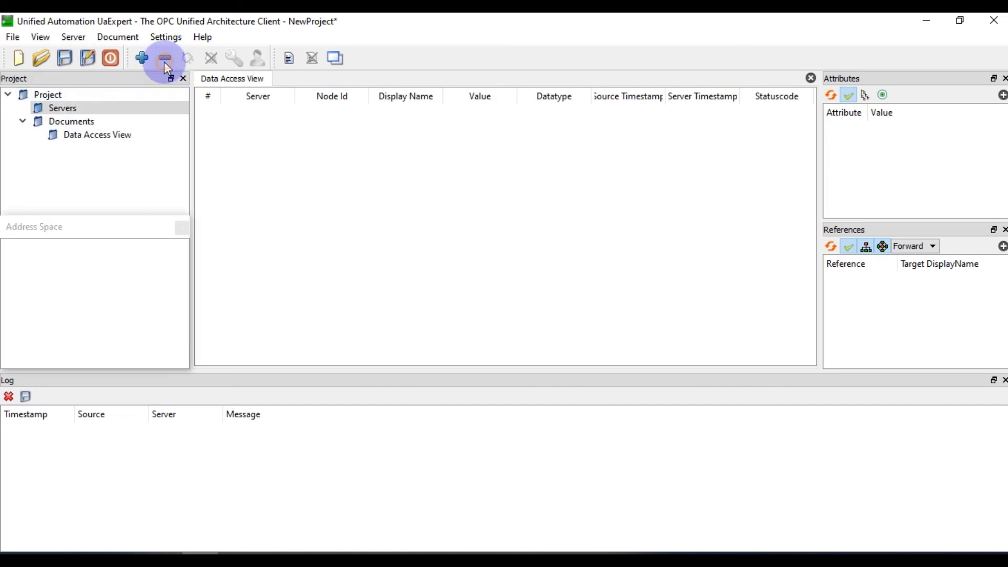
# Begin adding a server named KEP_UA with the endpoint URL opc.tcp://127.0.0.1:49320
pyautogui.click(137, 60)
pyautogui.click(440, 112)
pyautogui.moveTo(578, 158); pyautogui.dragTo(422, 158)
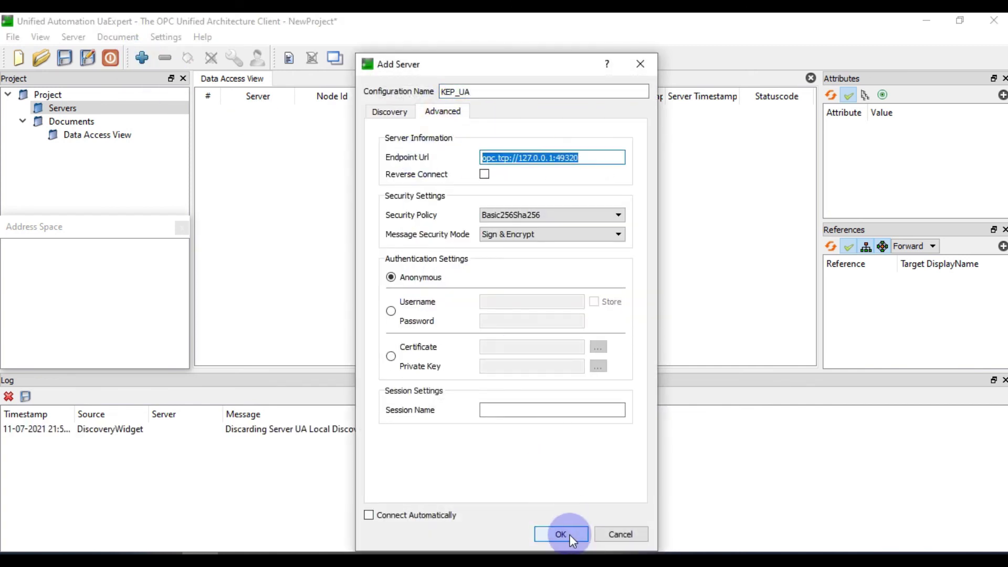
# Set the server's security policy and message security mode to None with Anonymous authentication, and add it to the project
pyautogui.click(513, 216)
pyautogui.click(515, 226)
pyautogui.click(515, 231)
pyautogui.click(513, 232)
pyautogui.click(439, 277)
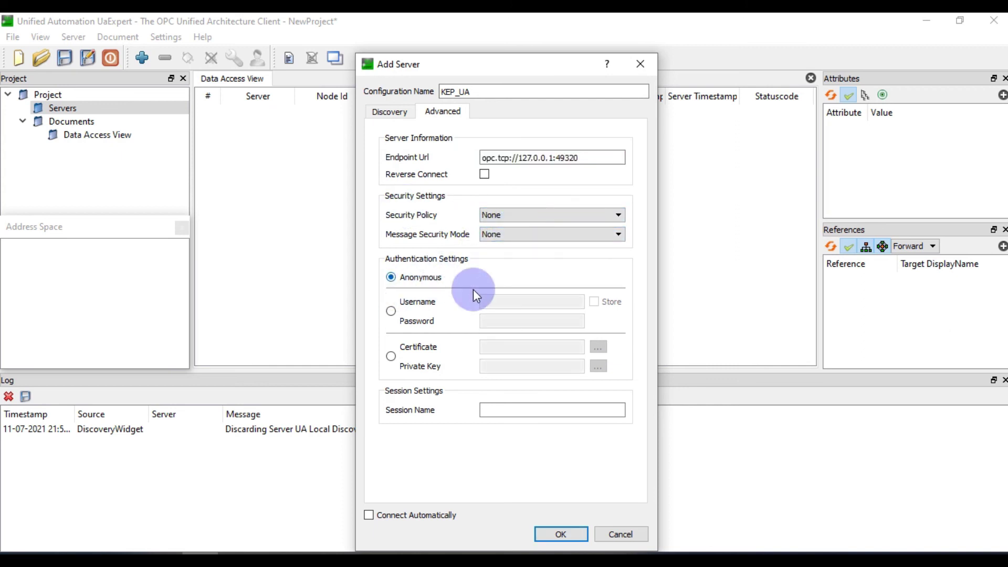
pyautogui.click(562, 534)
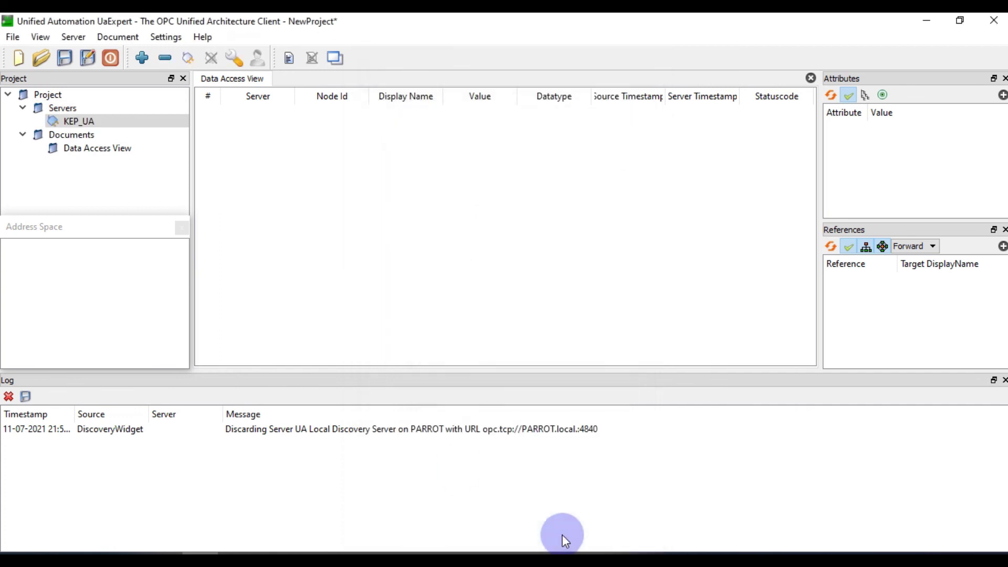
# Connect to the KEP_UA server and expand the Simulation Examples folder in its address space
pyautogui.click(188, 59)
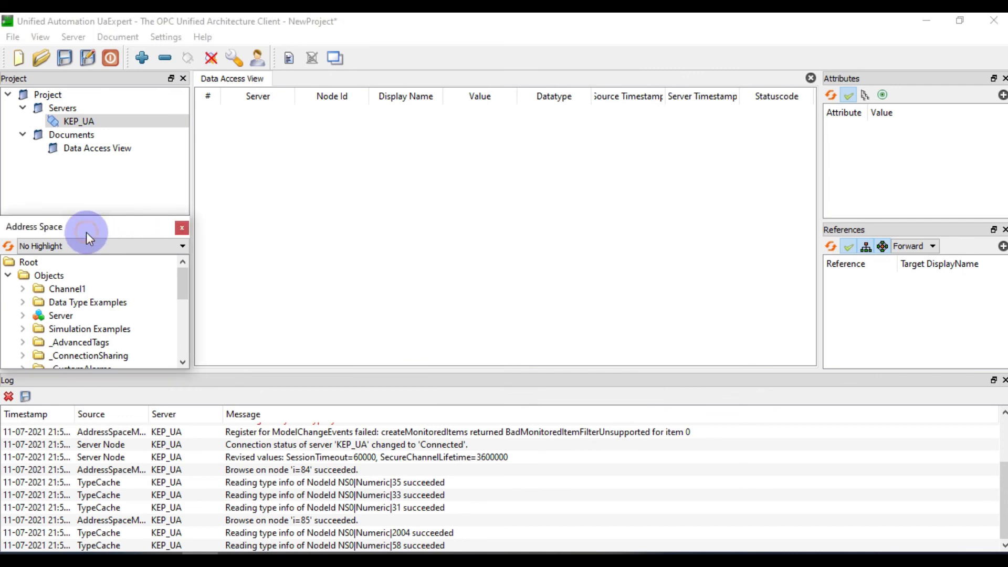
pyautogui.scroll(-1, 102, 305)
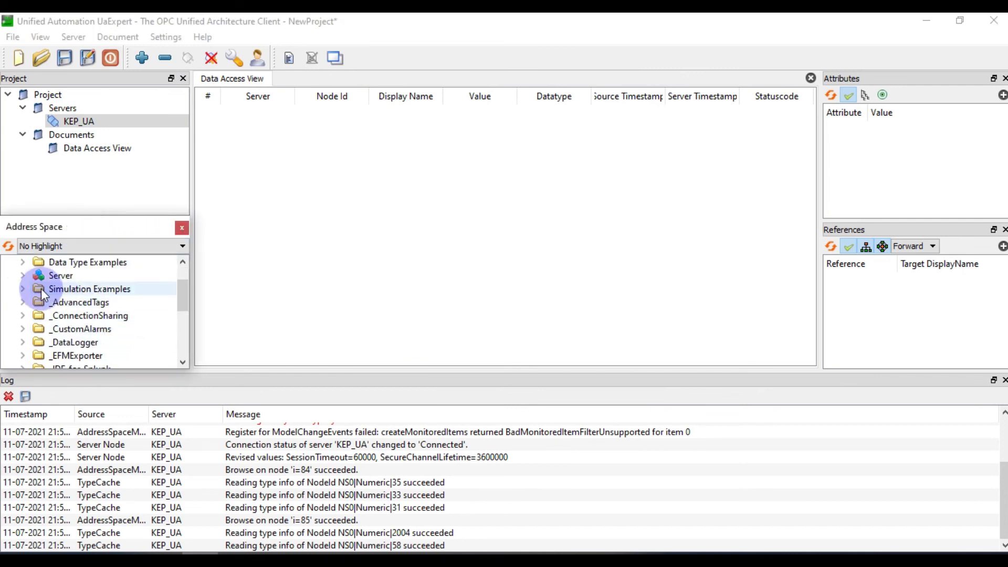
pyautogui.click(25, 290)
# Check the channel list in KEPServerEX, return to UaExpert, and expand the matching Channel1 and Data Type Examples folders
pyautogui.click(168, 556)
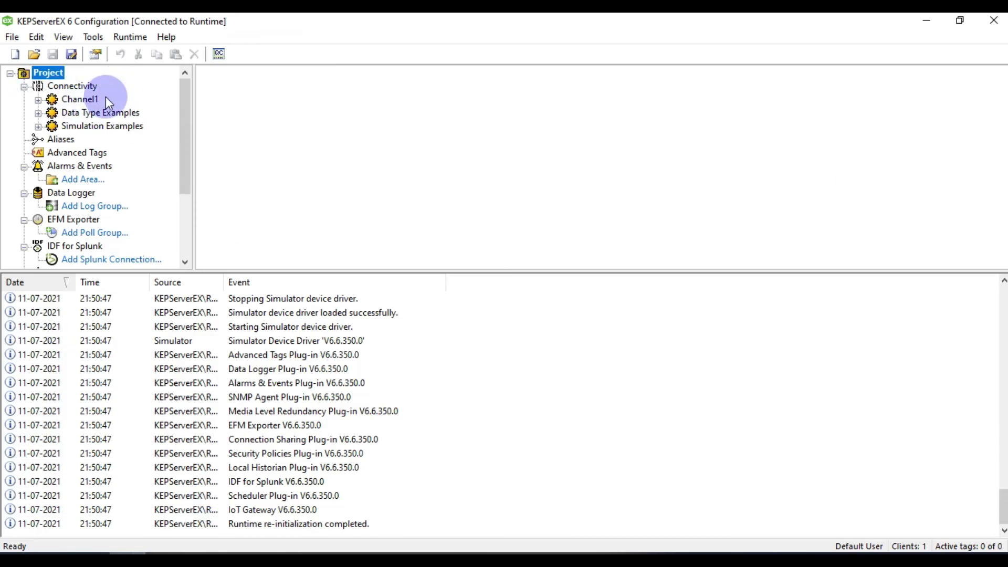
pyautogui.click(927, 20)
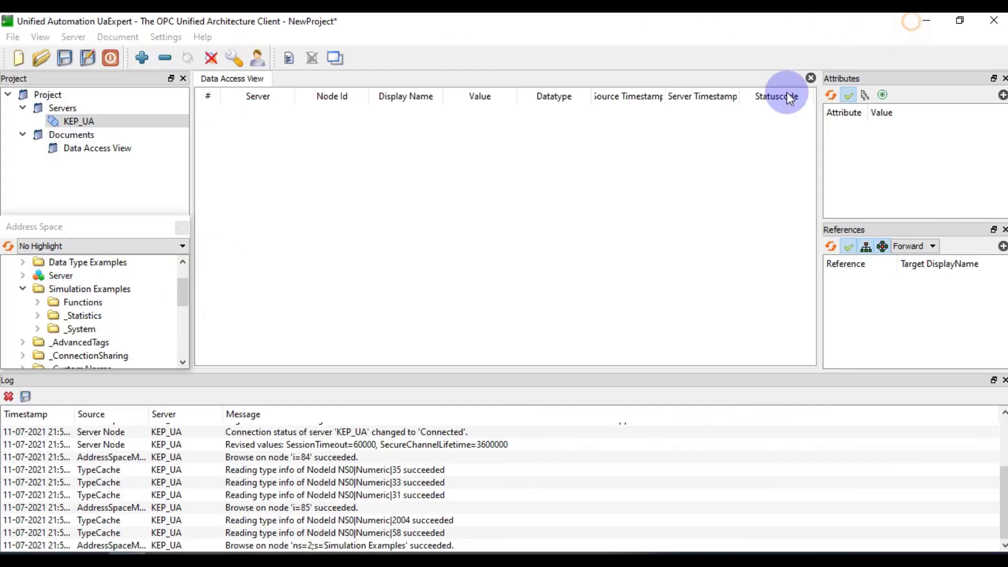
pyautogui.scroll(1, 62, 298)
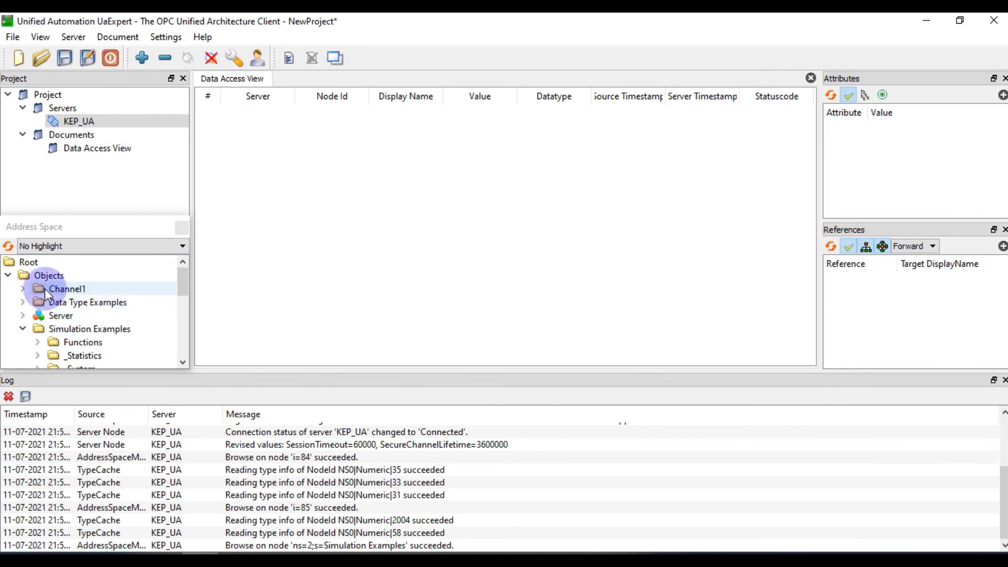
pyautogui.click(23, 289)
pyautogui.click(23, 336)
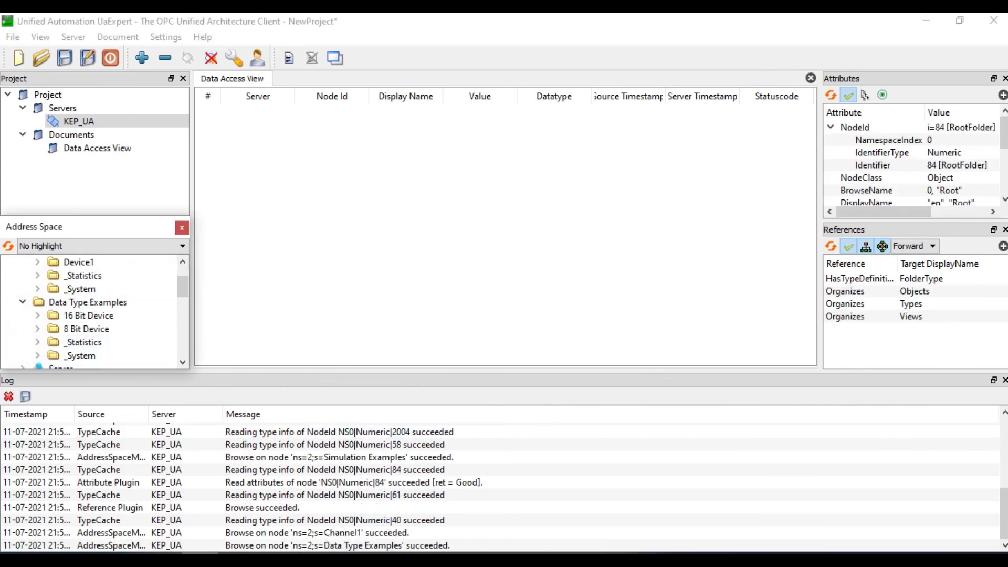